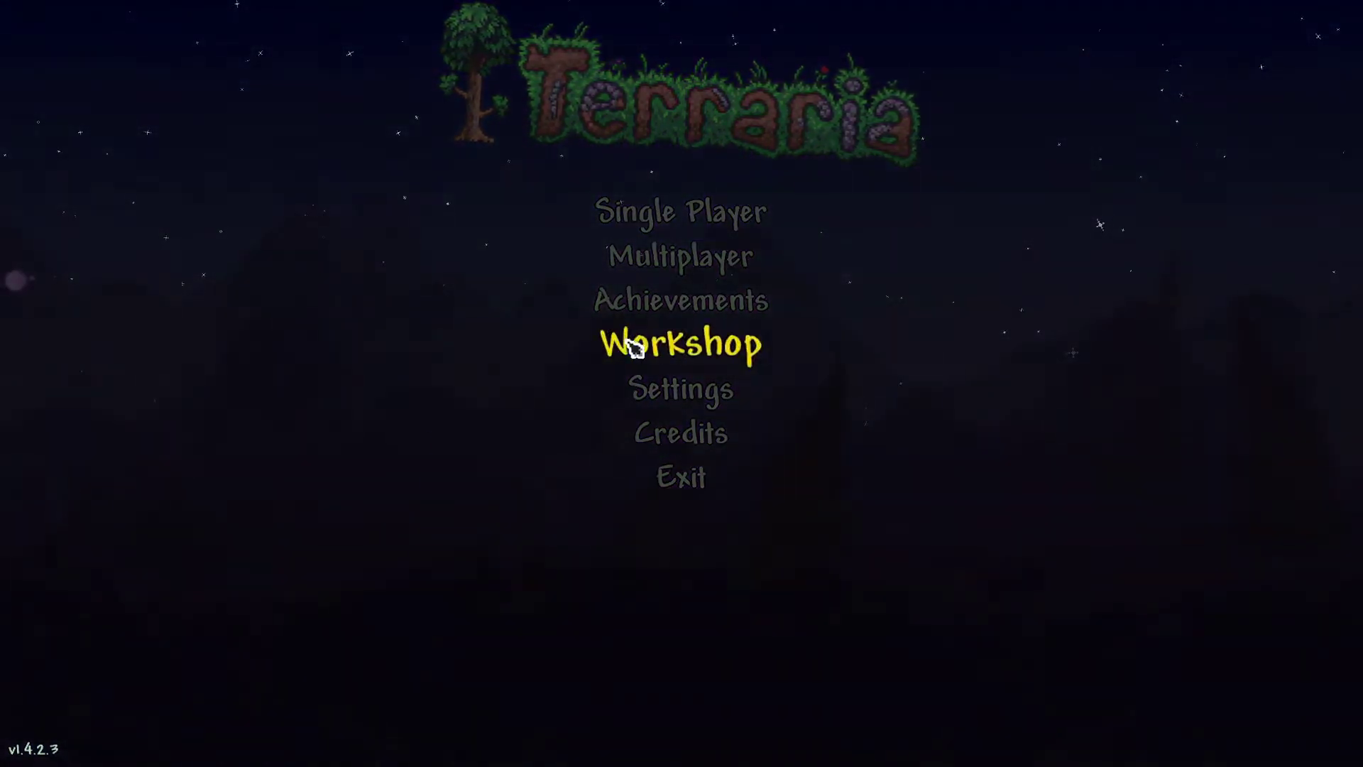
- From Terraria's Workshop, open the Resource Packs folder on disk in File Explorer
left_click(680, 344)
left_click(804, 275)
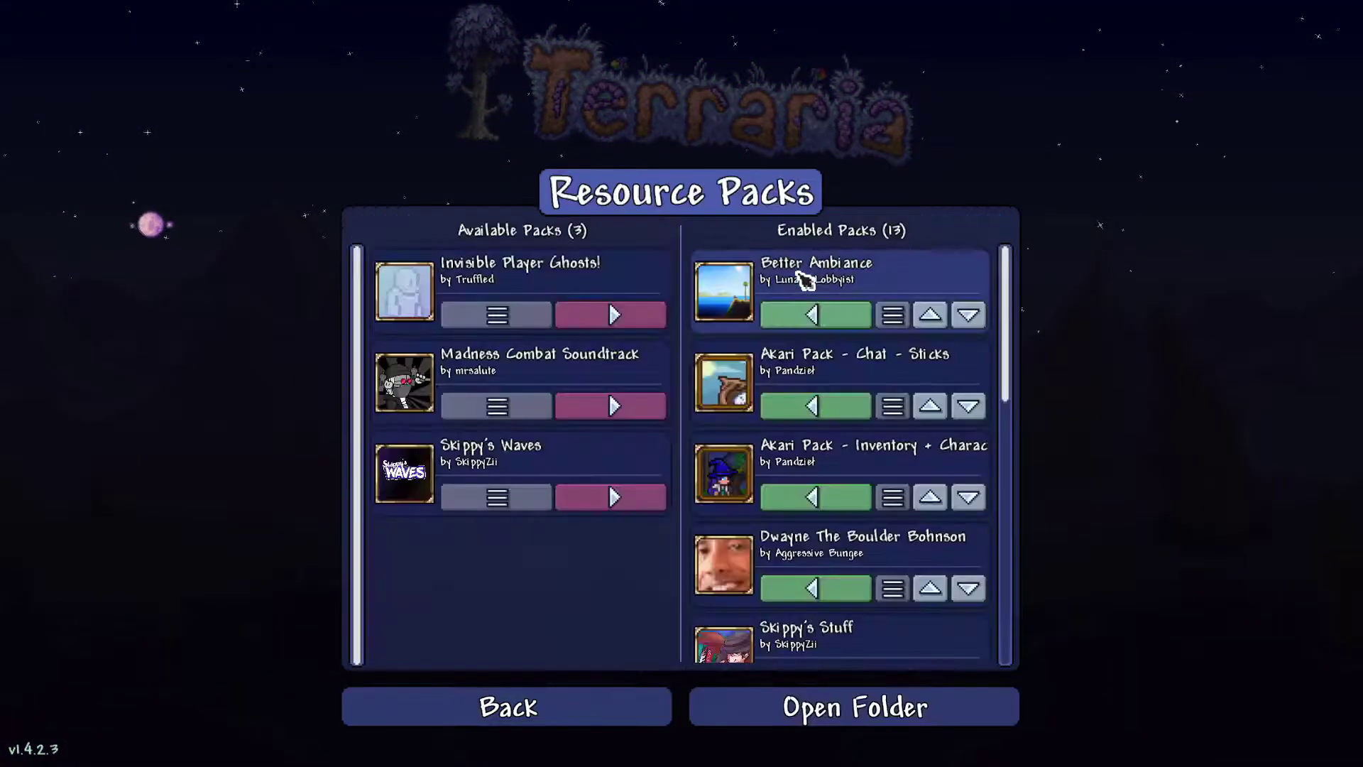
left_click(897, 705)
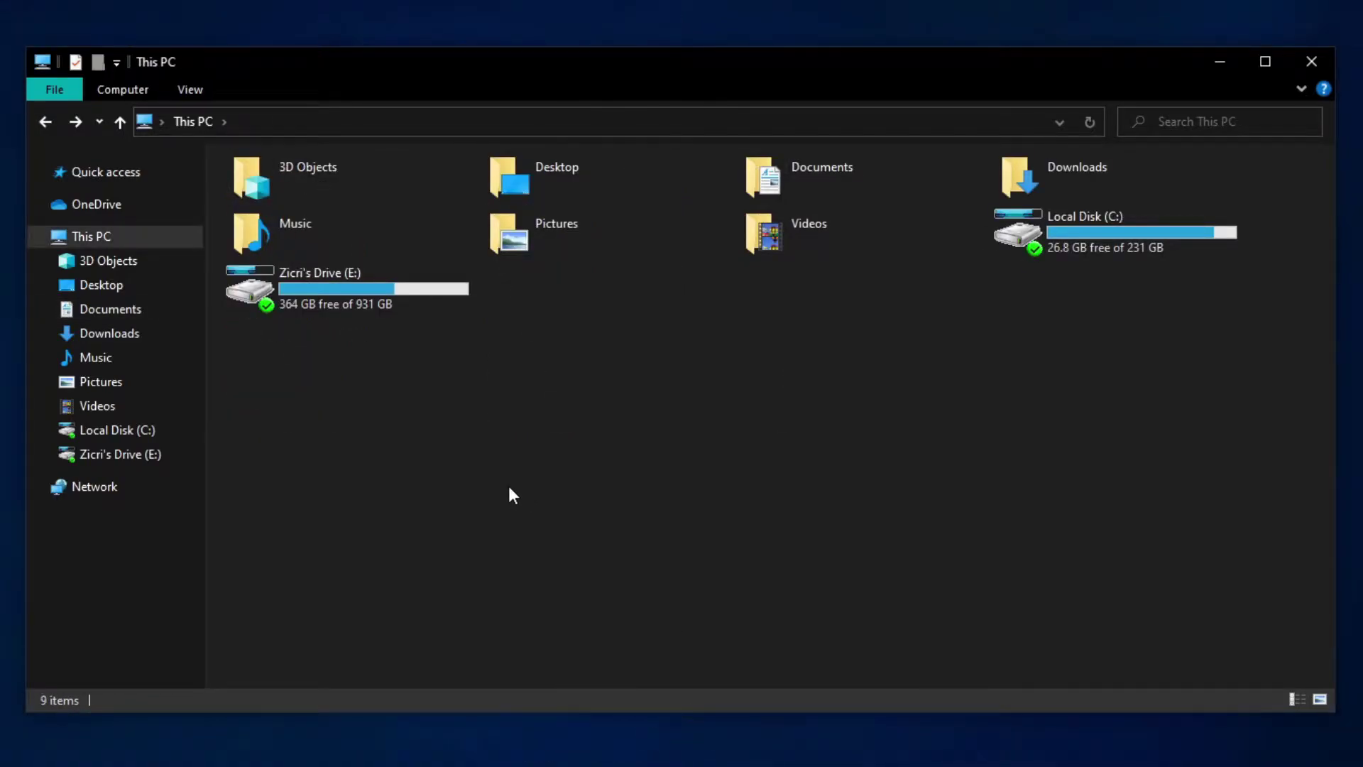
- Navigate through Documents, My Games and Terraria into the ResourcePacks folder
double_click(837, 169)
double_click(275, 566)
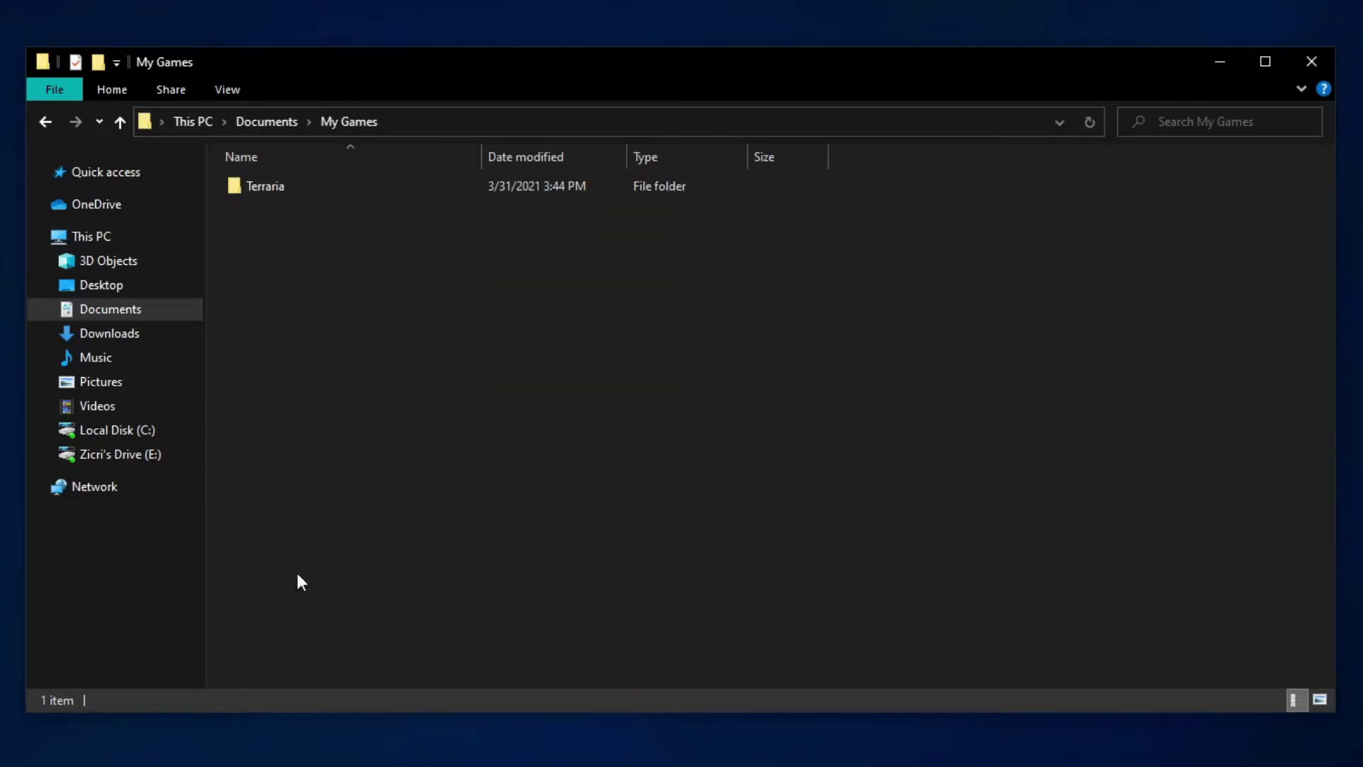
double_click(364, 186)
double_click(434, 254)
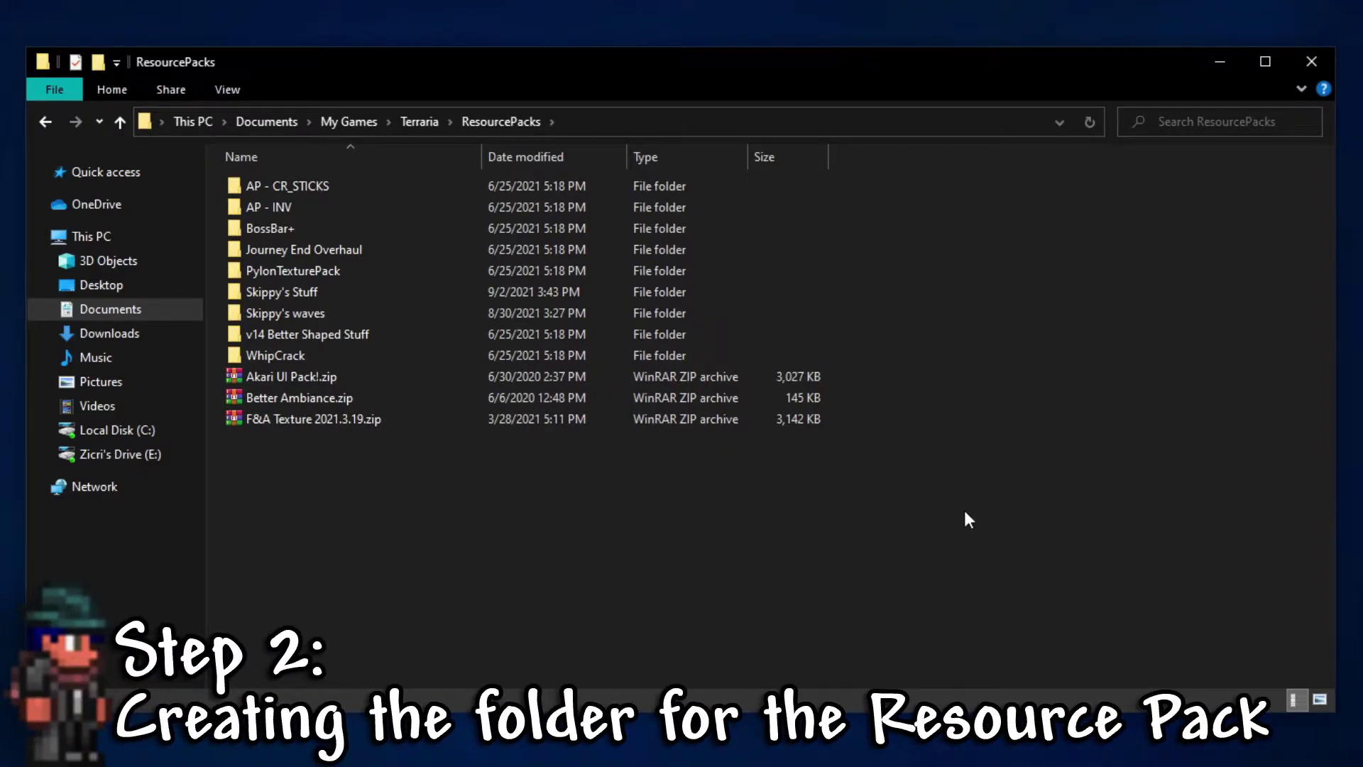
- Create a new folder named 'My Resource Pack' in ResourcePacks
right_click(293, 482)
mouse_move(458, 720)
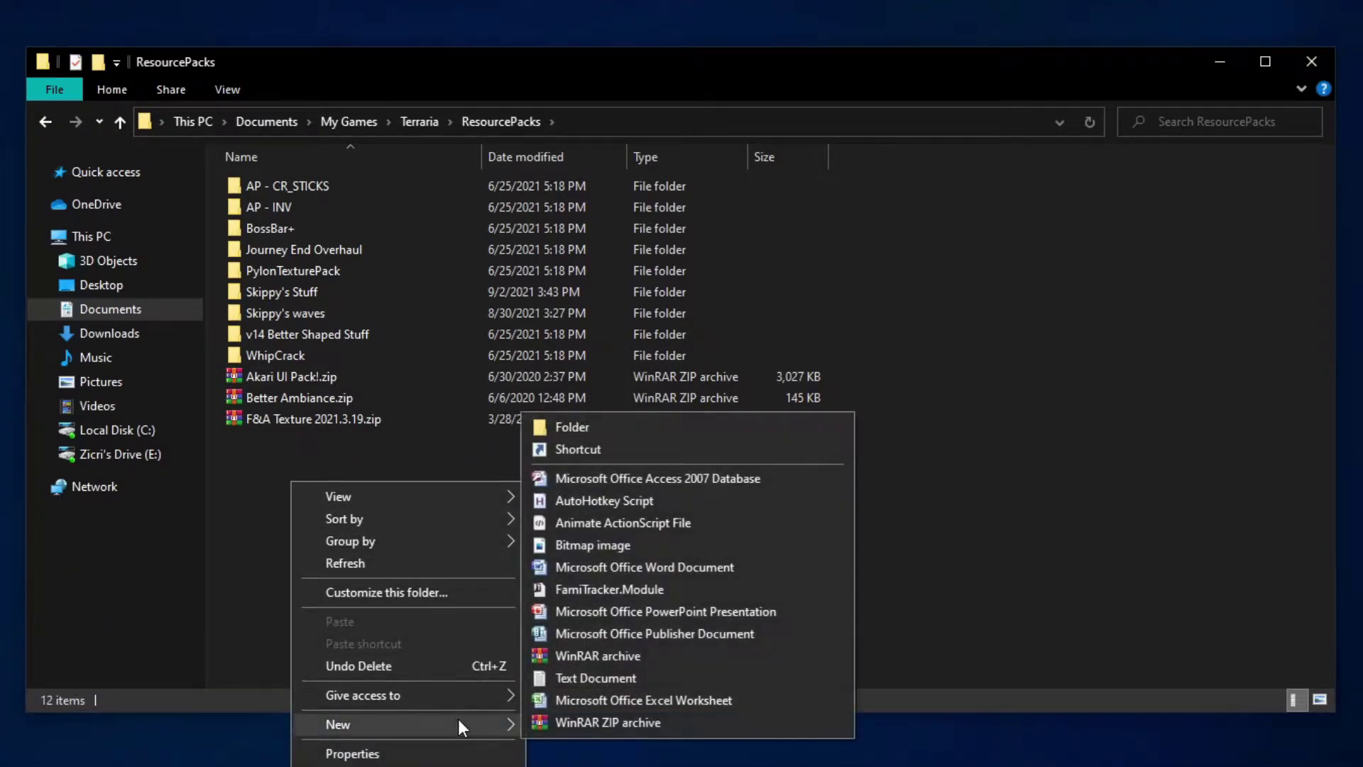
left_click(590, 430)
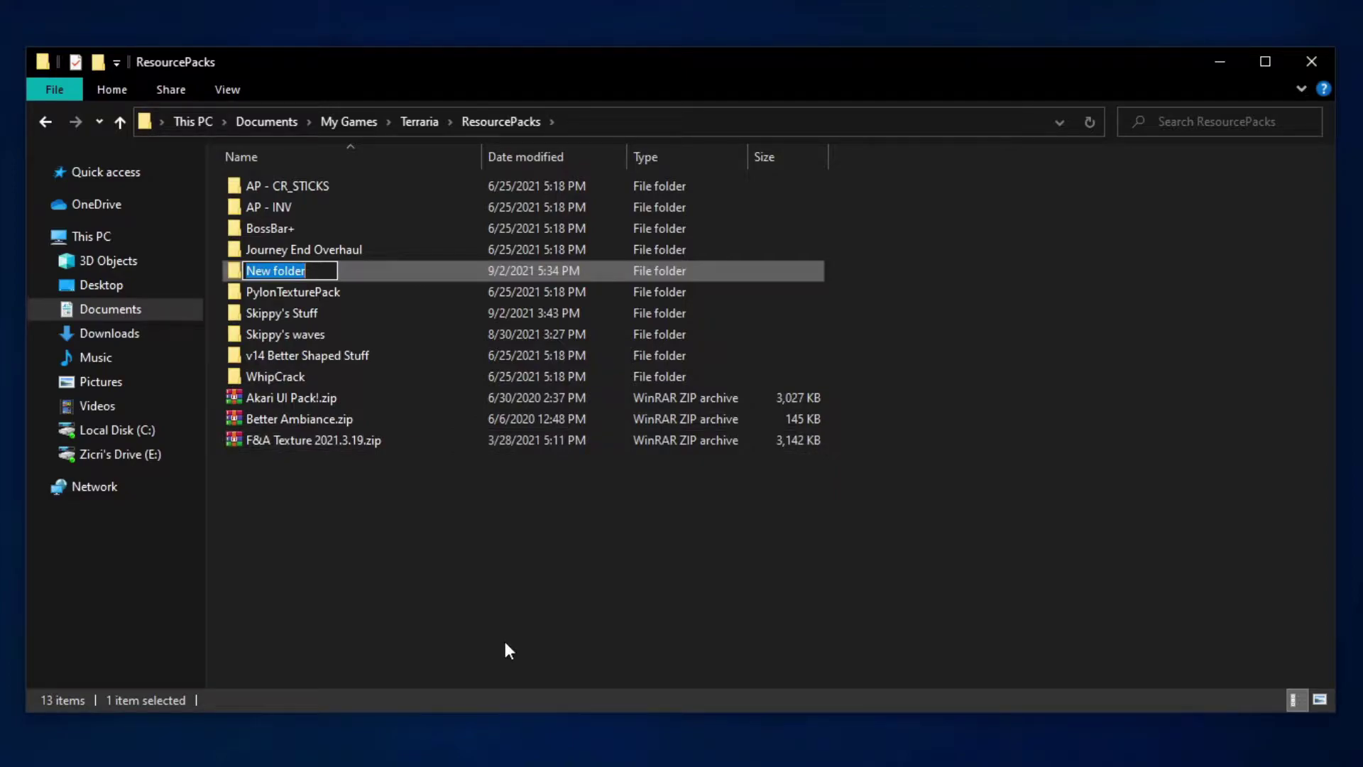
type("My ")
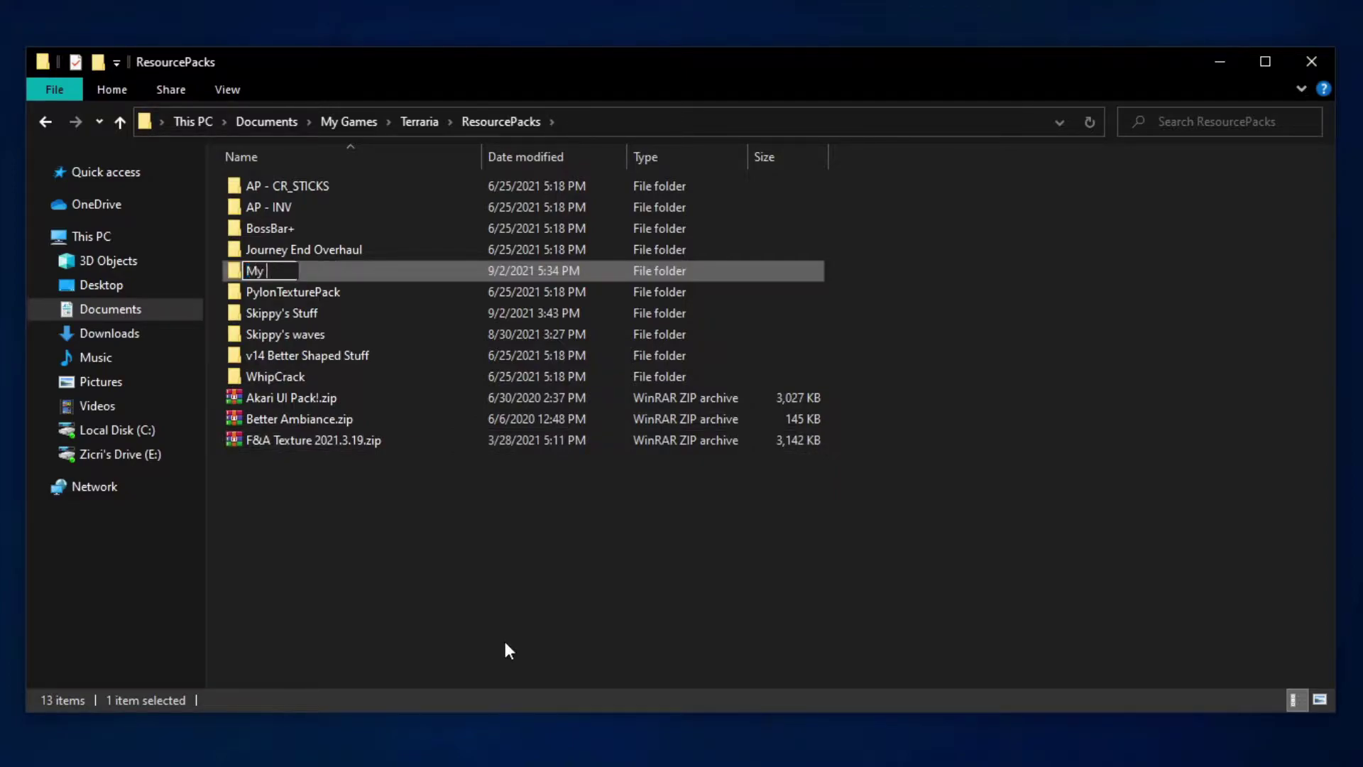
type("Resource Pack")
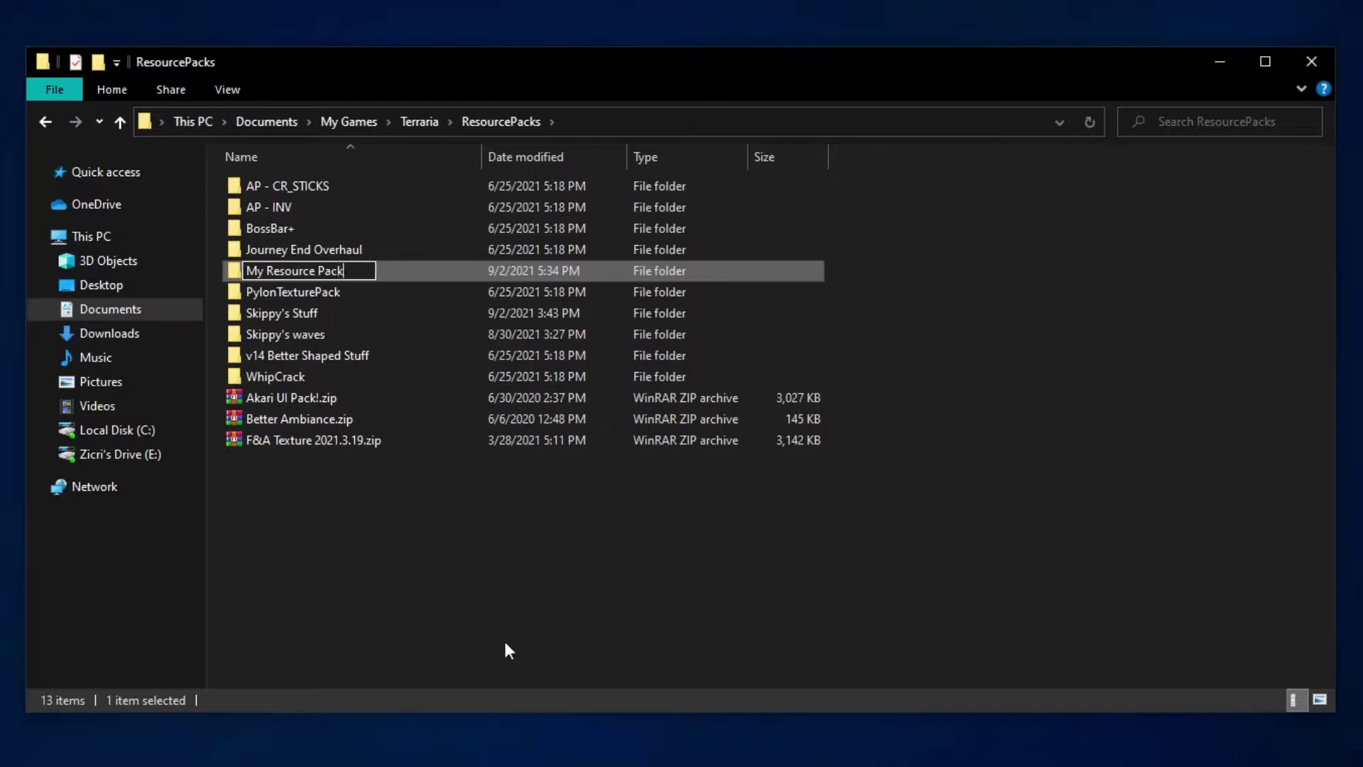
key("Return")
left_click(506, 643)
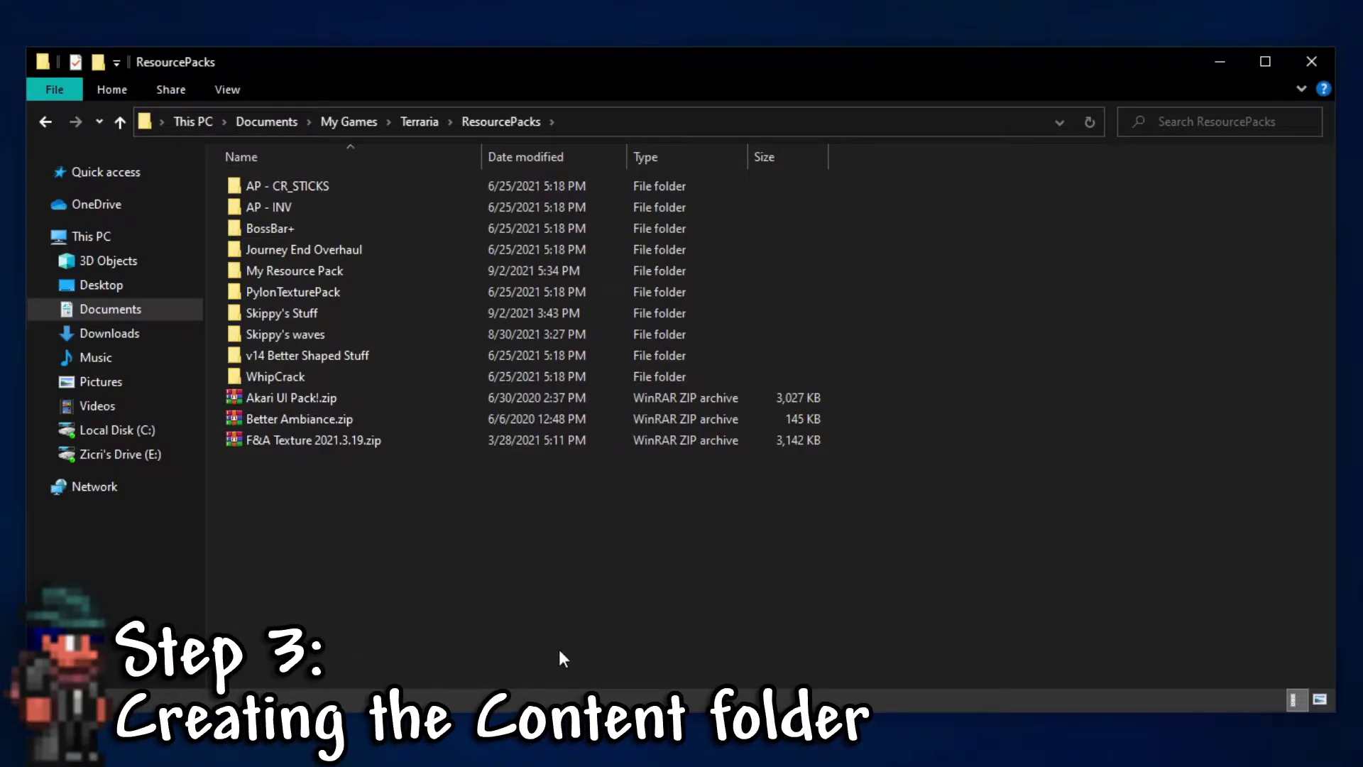
- Inside My Resource Pack, create a subfolder named 'Content'
double_click(319, 269)
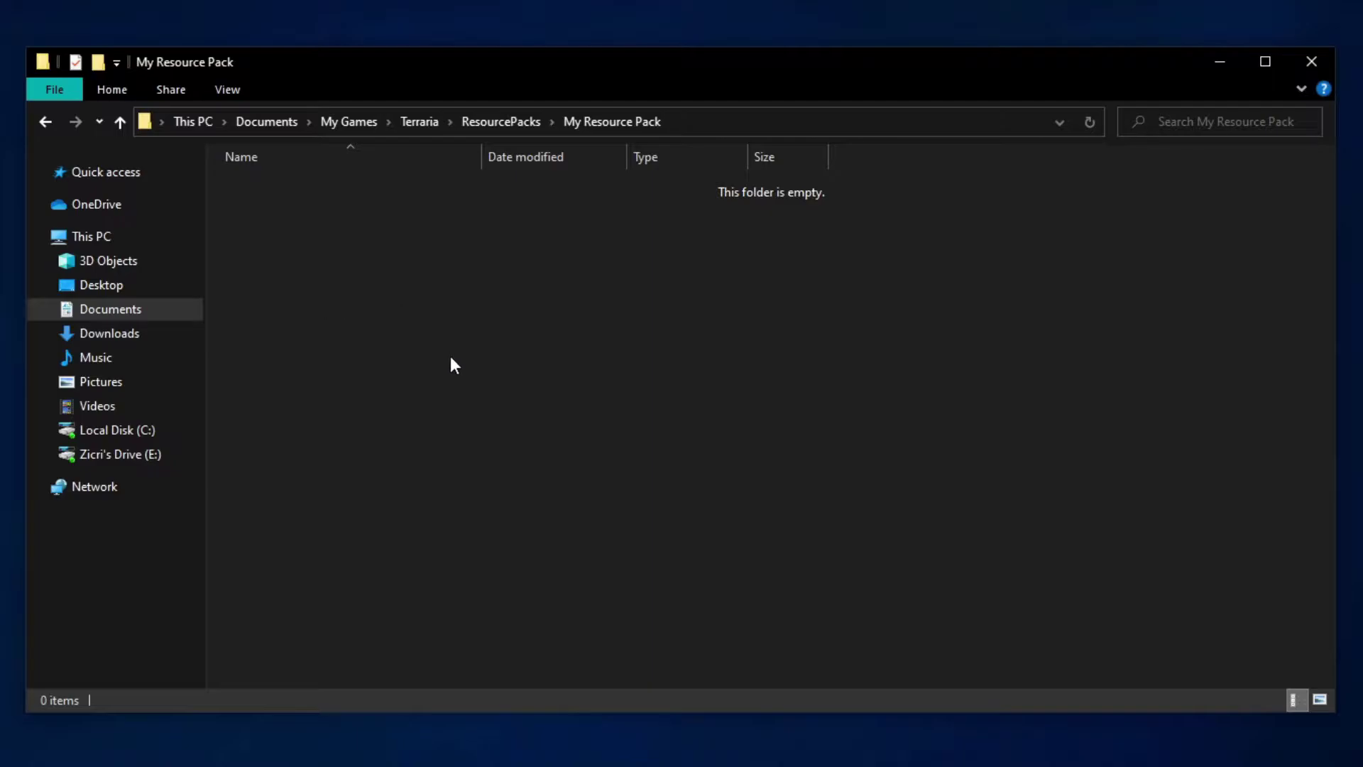
right_click(319, 287)
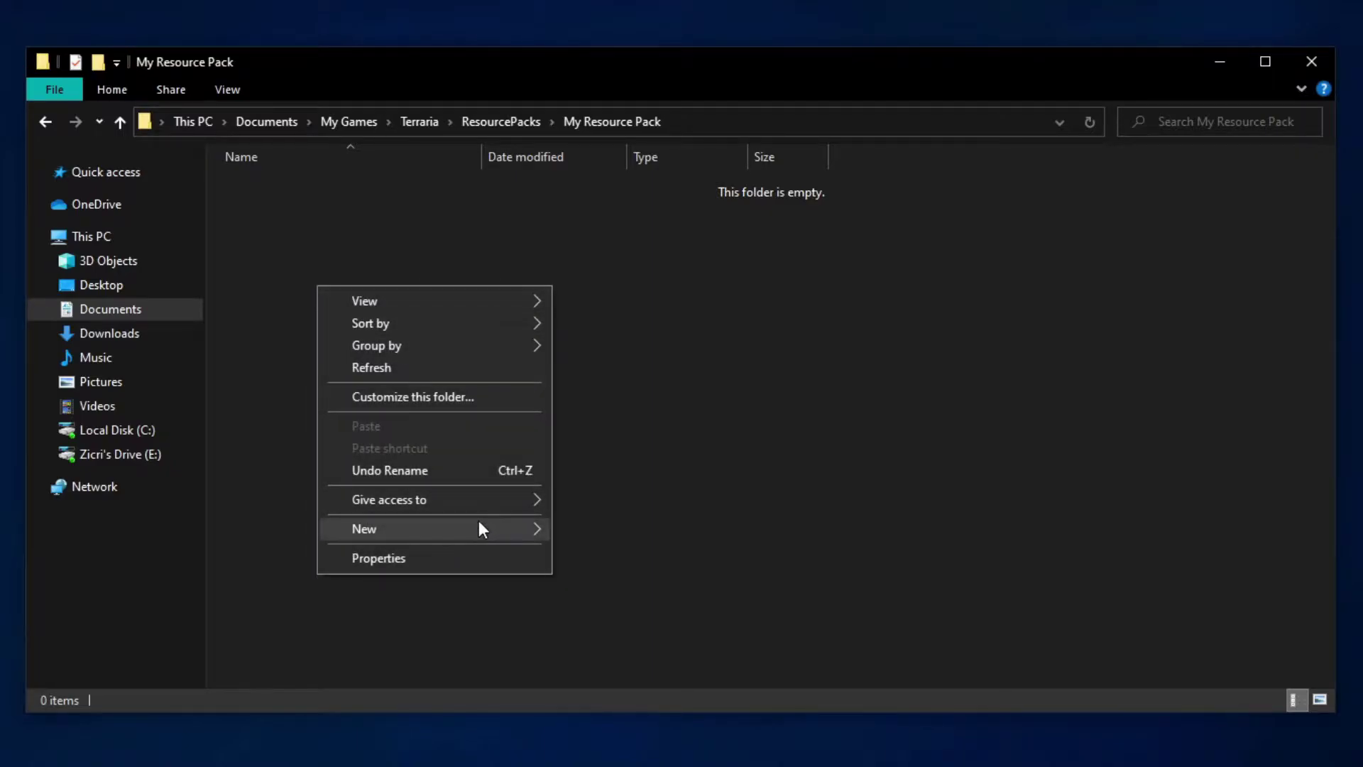
mouse_move(478, 527)
left_click(594, 528)
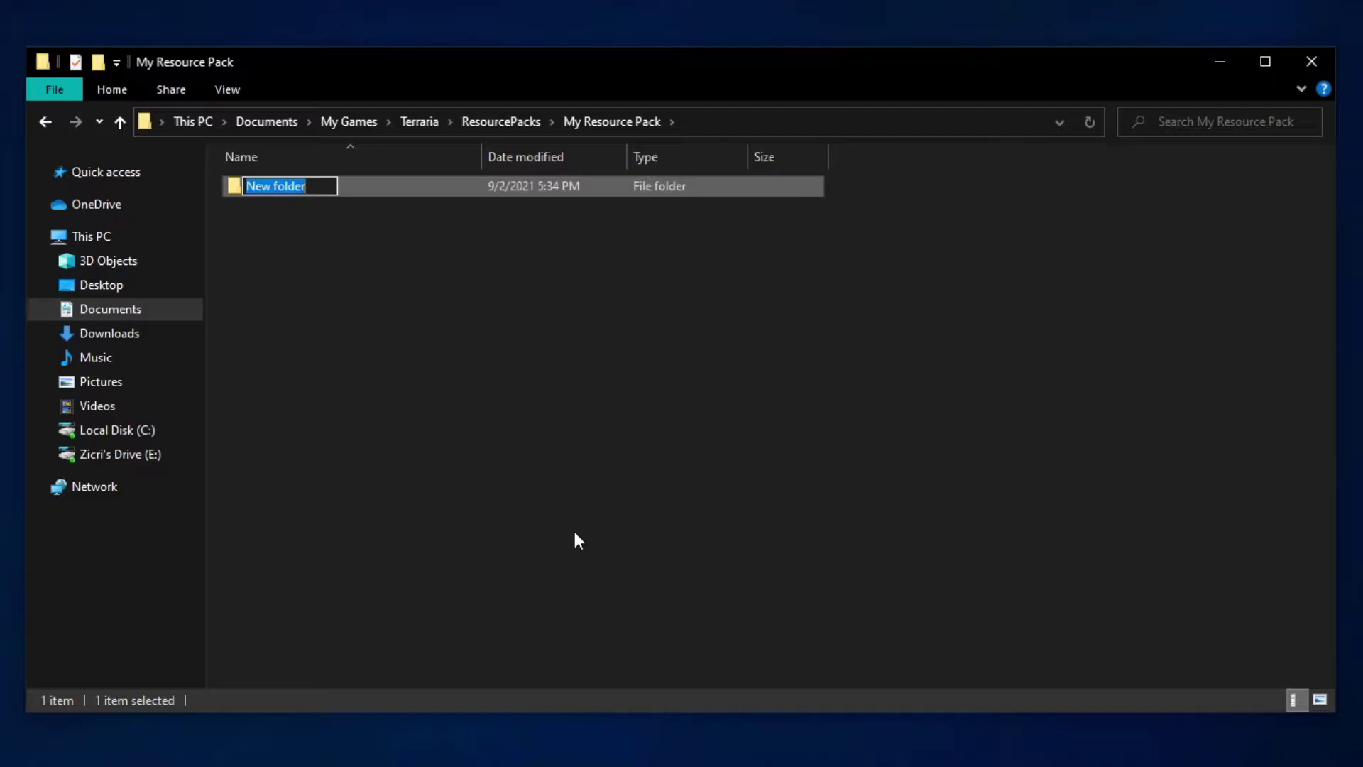
type("Cong")
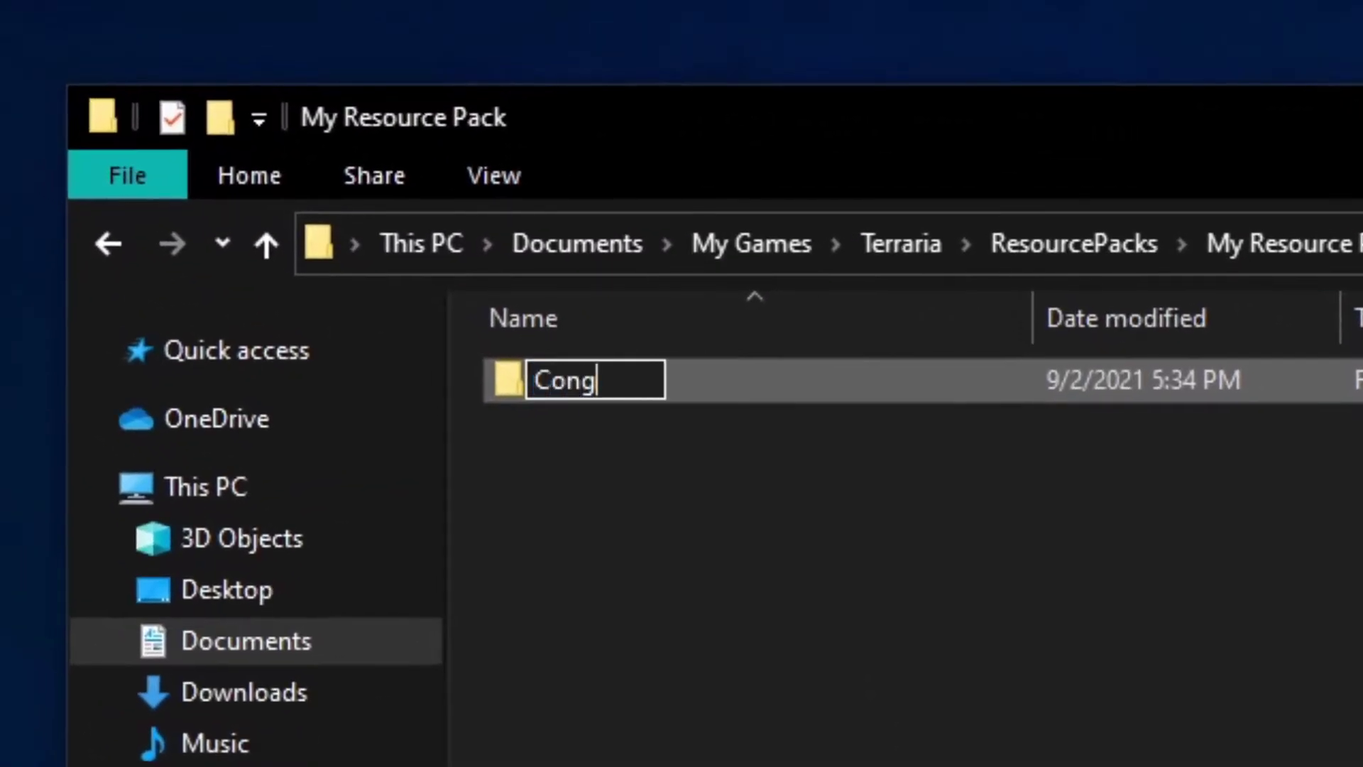
key("BackSpace")
type("tent")
key("Return")
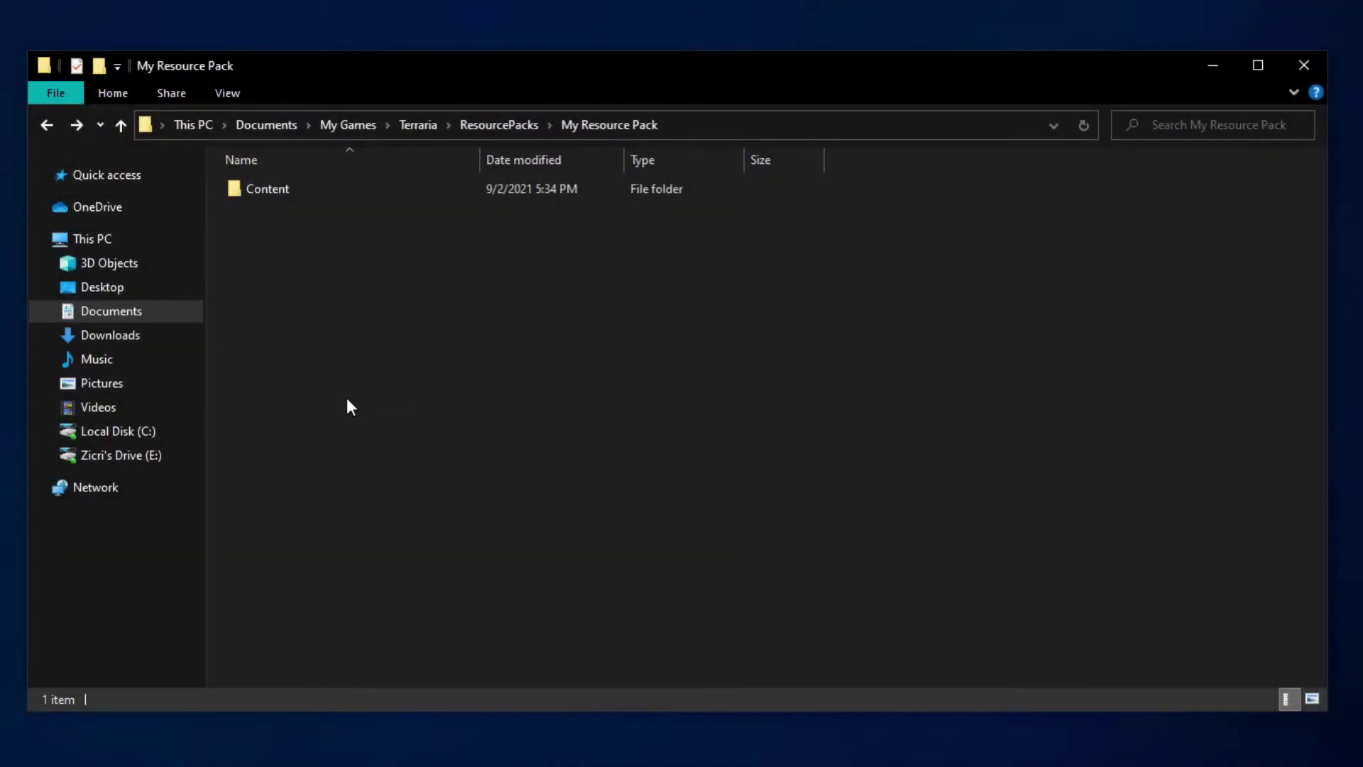
- Create an empty text document named 'pack' beside the Content folder
right_click(234, 244)
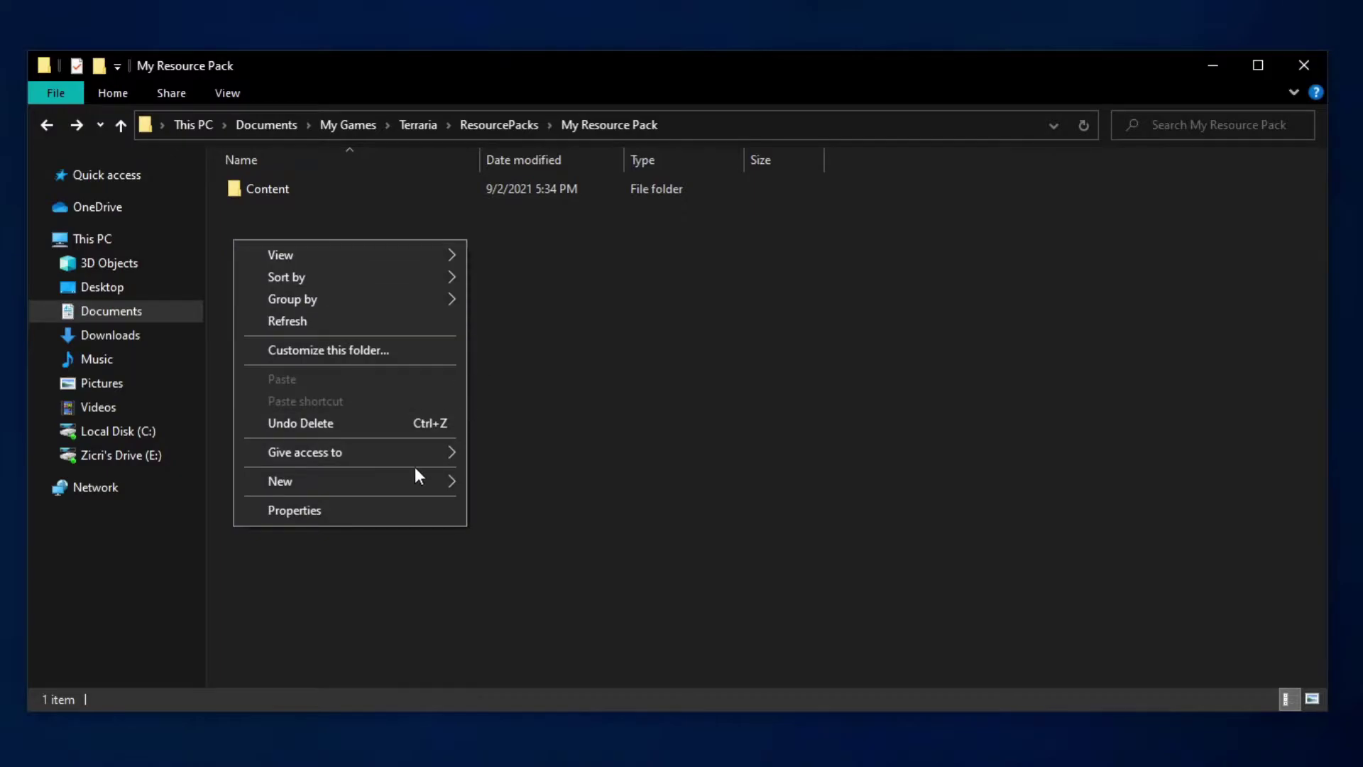
mouse_move(379, 481)
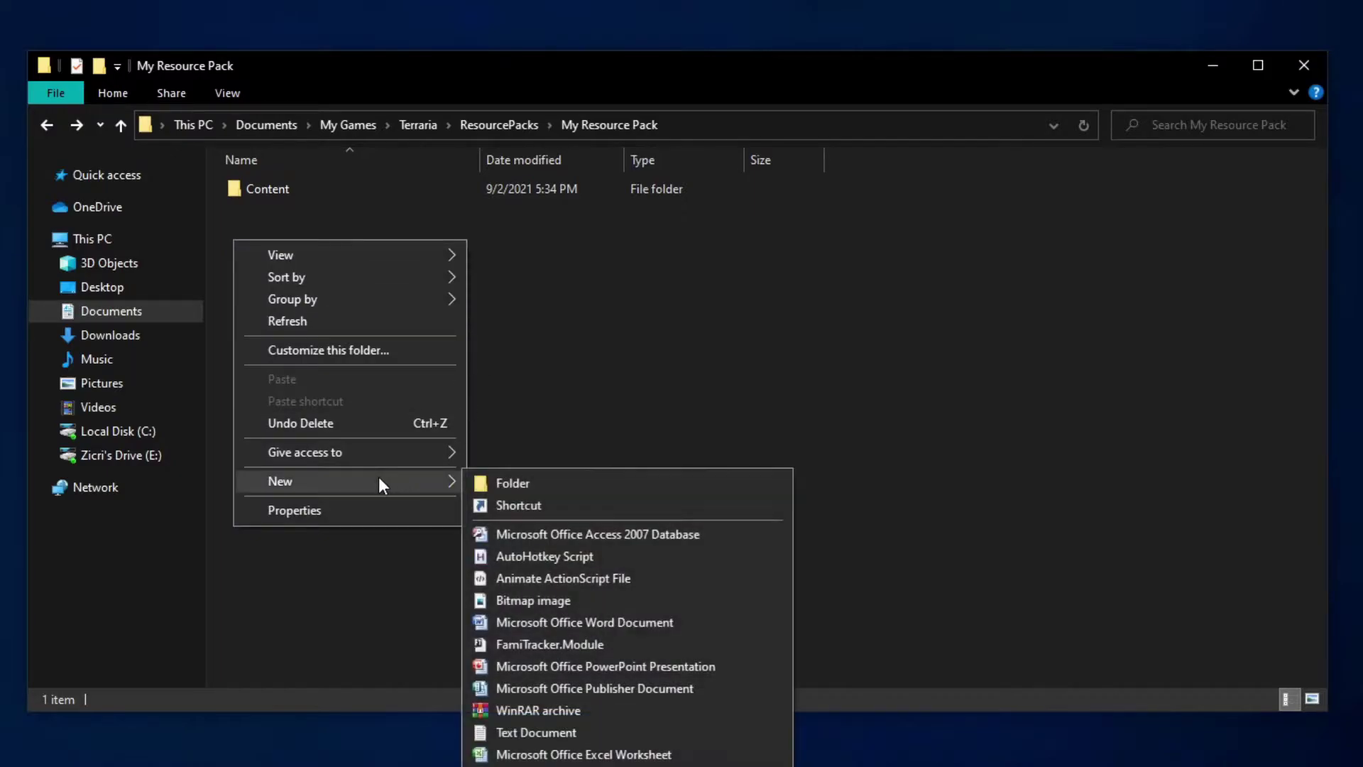
left_click(574, 730)
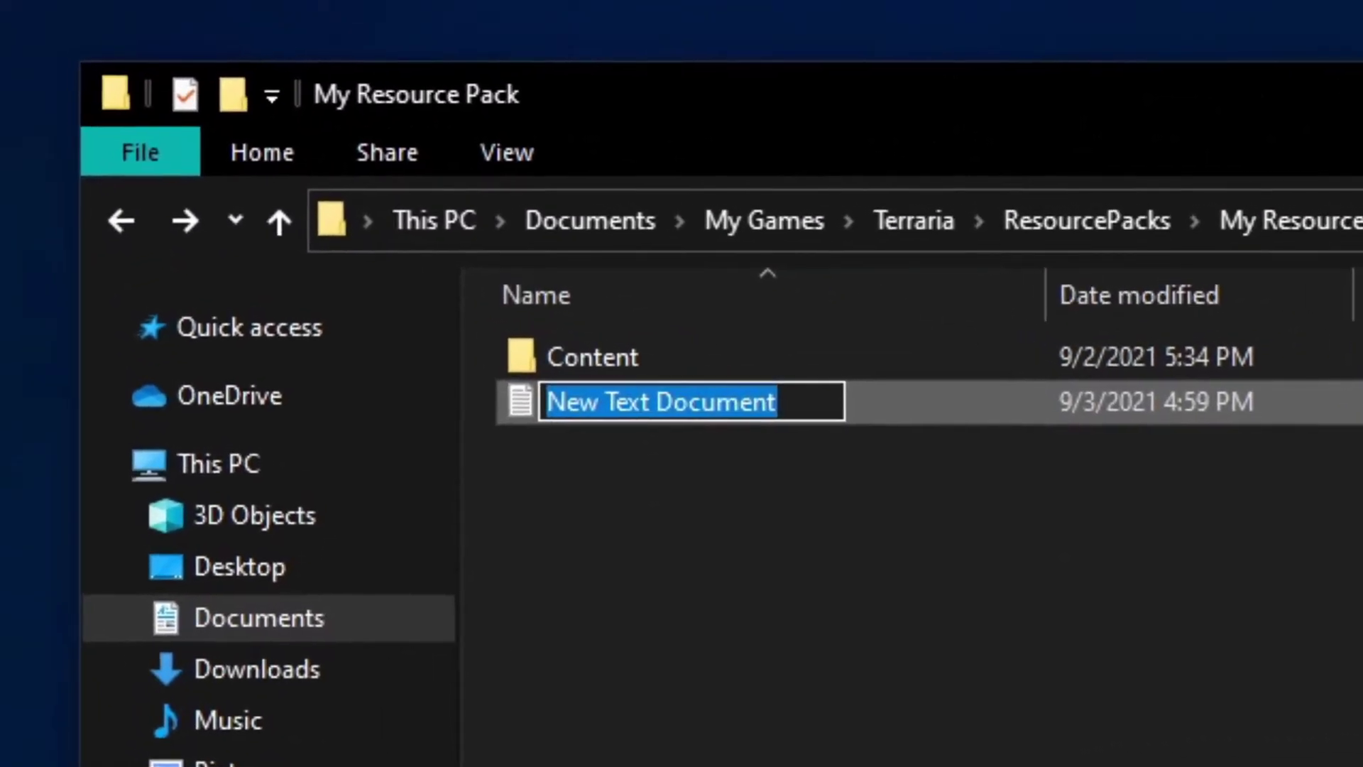
type("pack")
key("Return")
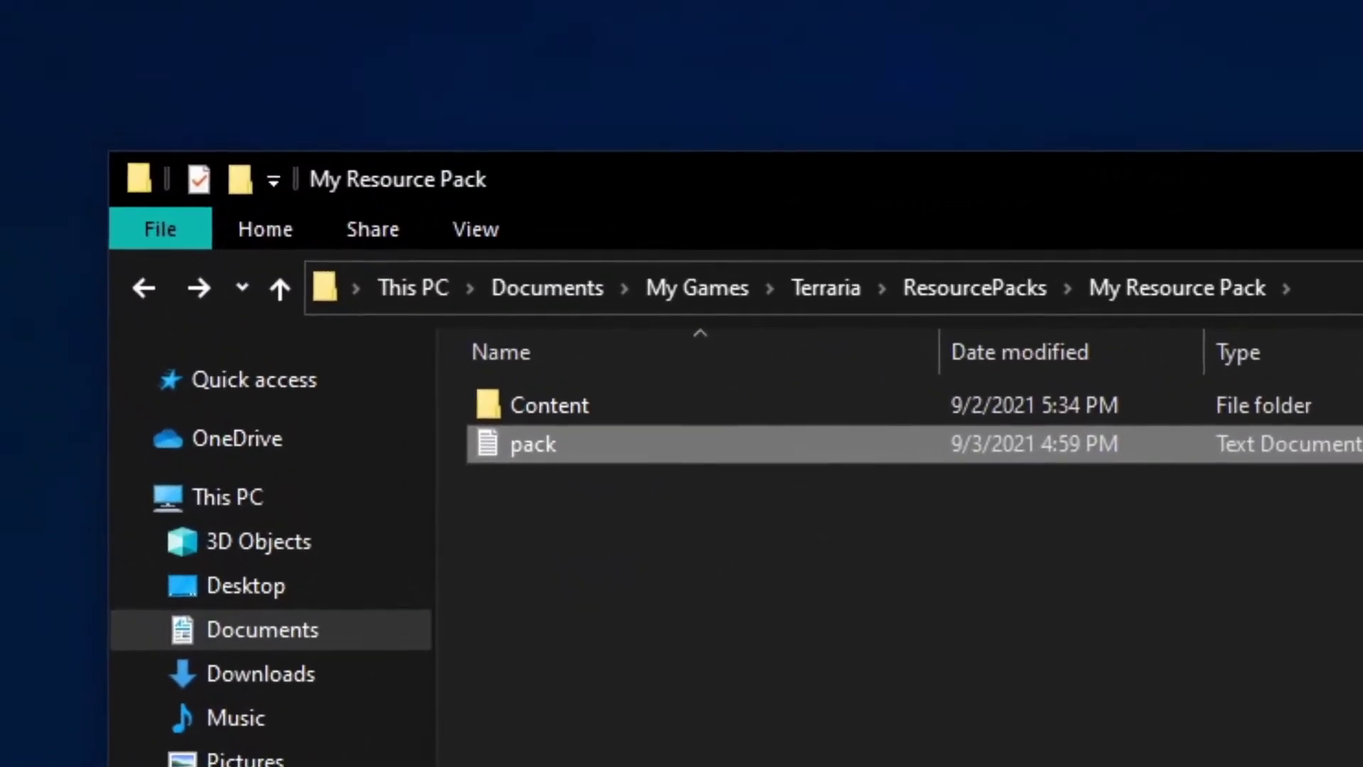
- Show file name extensions and rename pack.txt to pack.json, accepting the extension warning
left_click(457, 235)
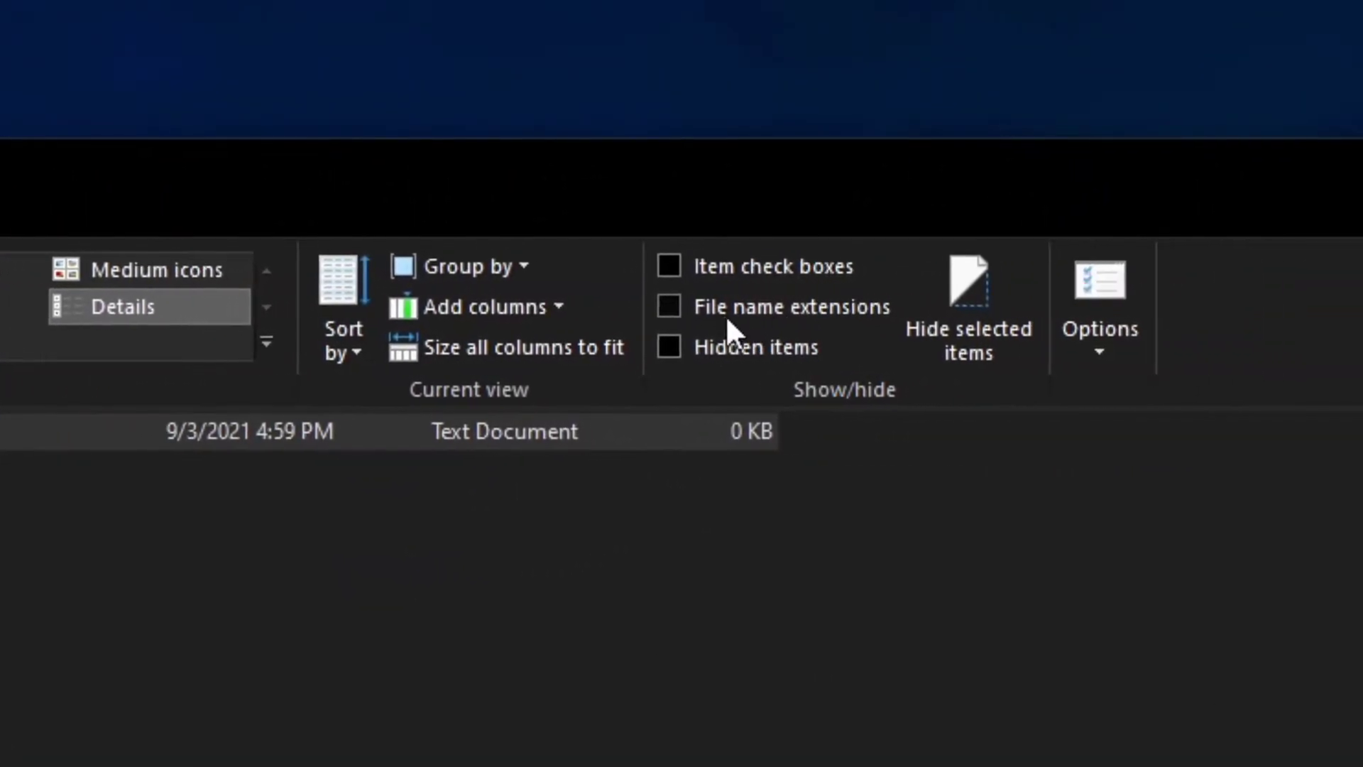
left_click(691, 305)
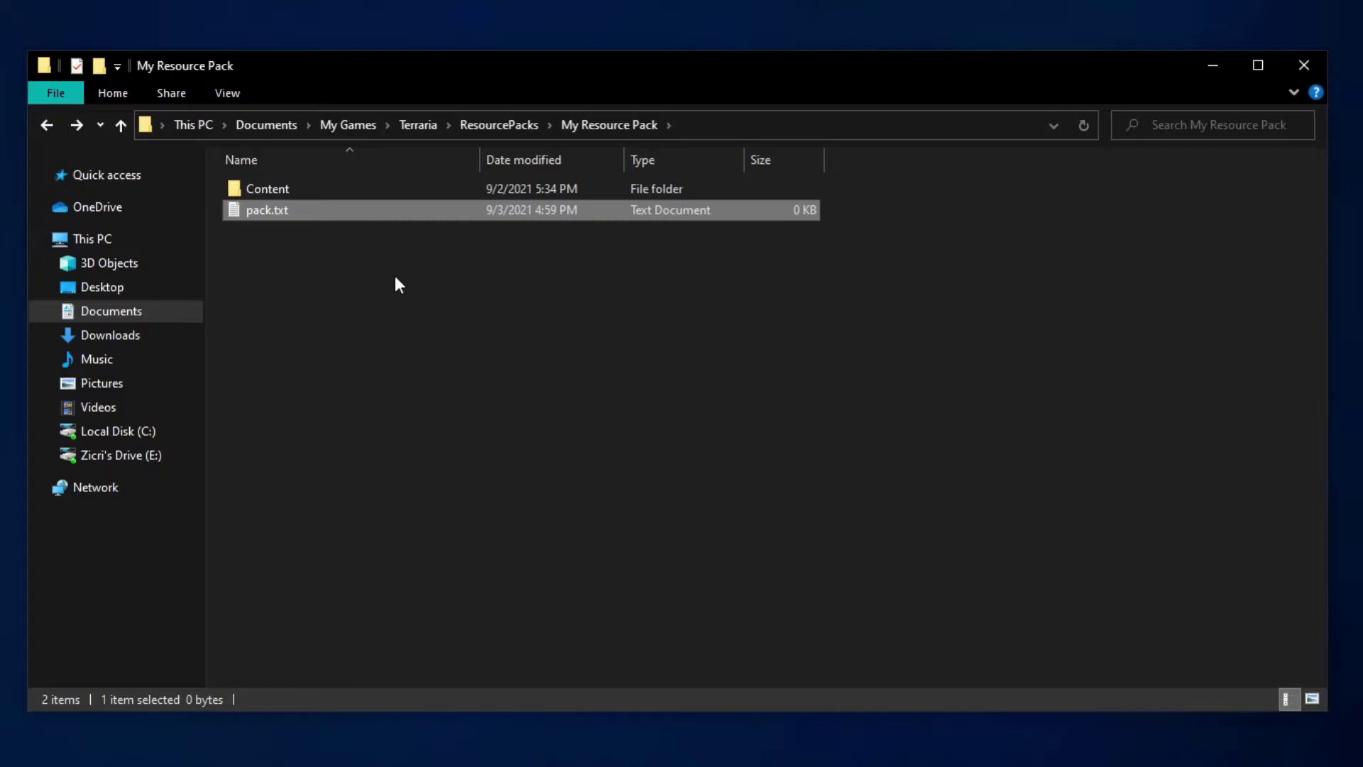
right_click(262, 210)
key("Escape")
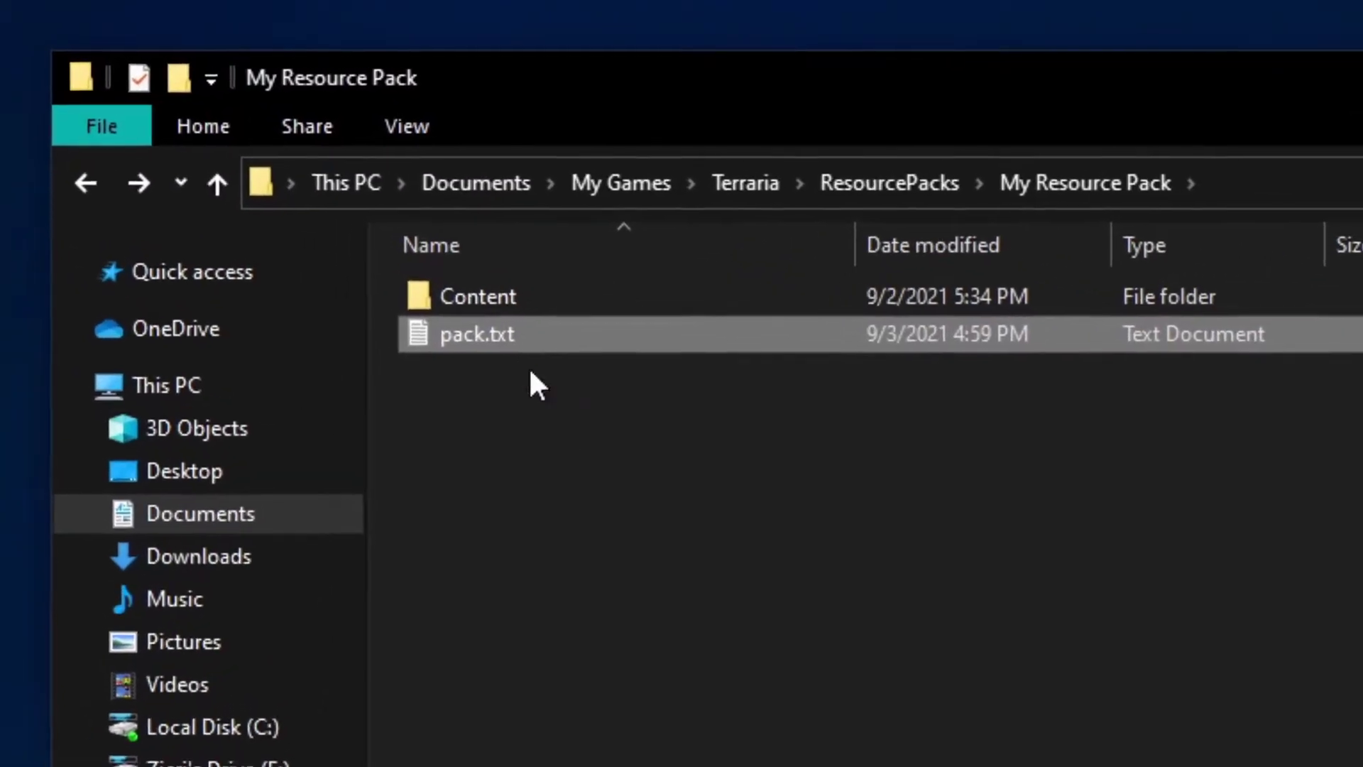
key("F2")
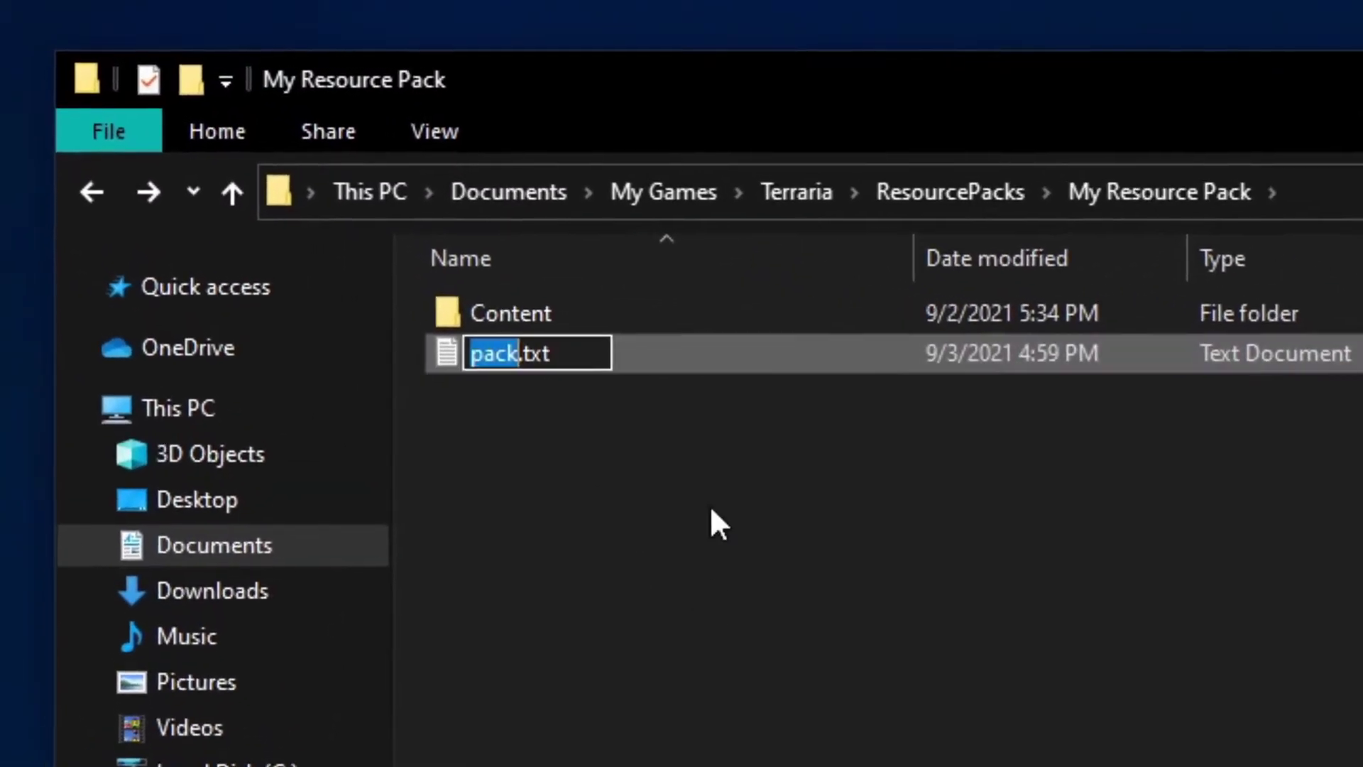
key("End")
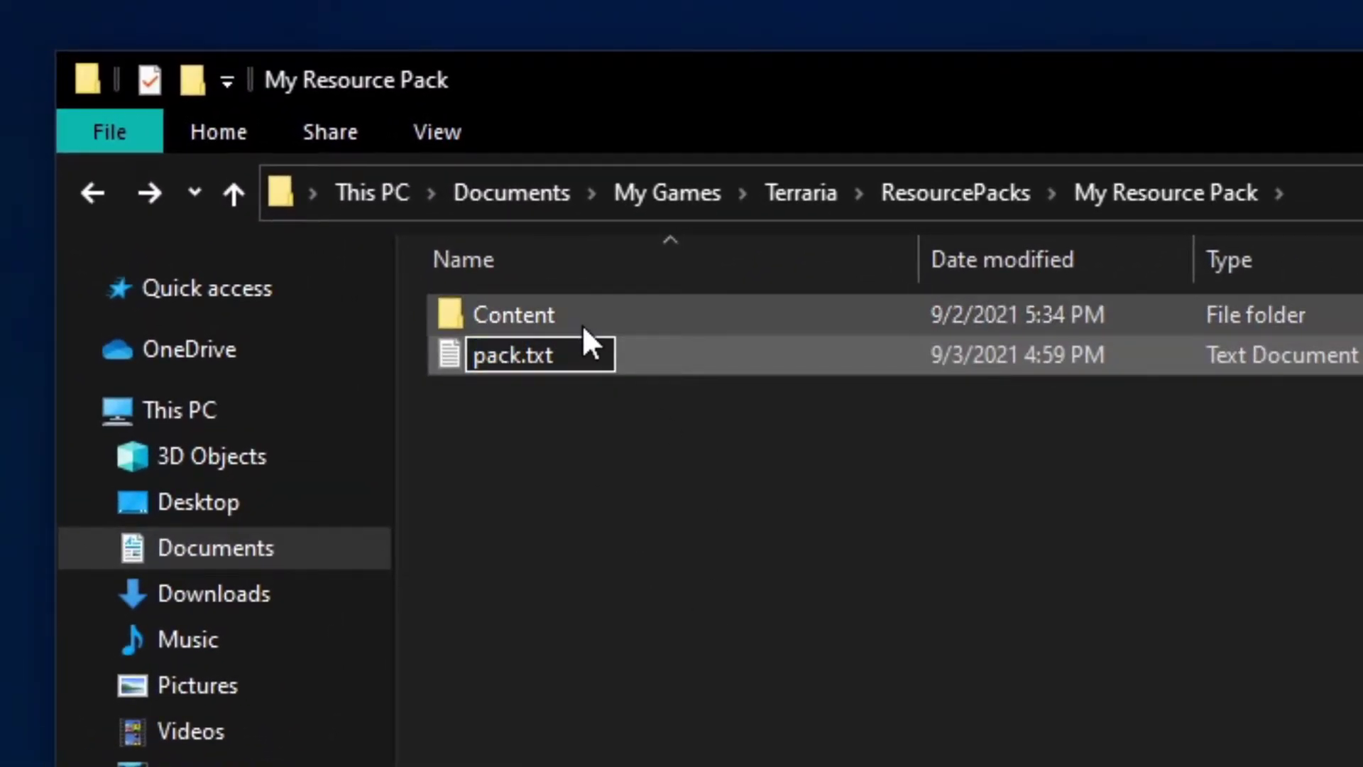
key("BackSpace")
key("BackSpace")
key("BackSpace")
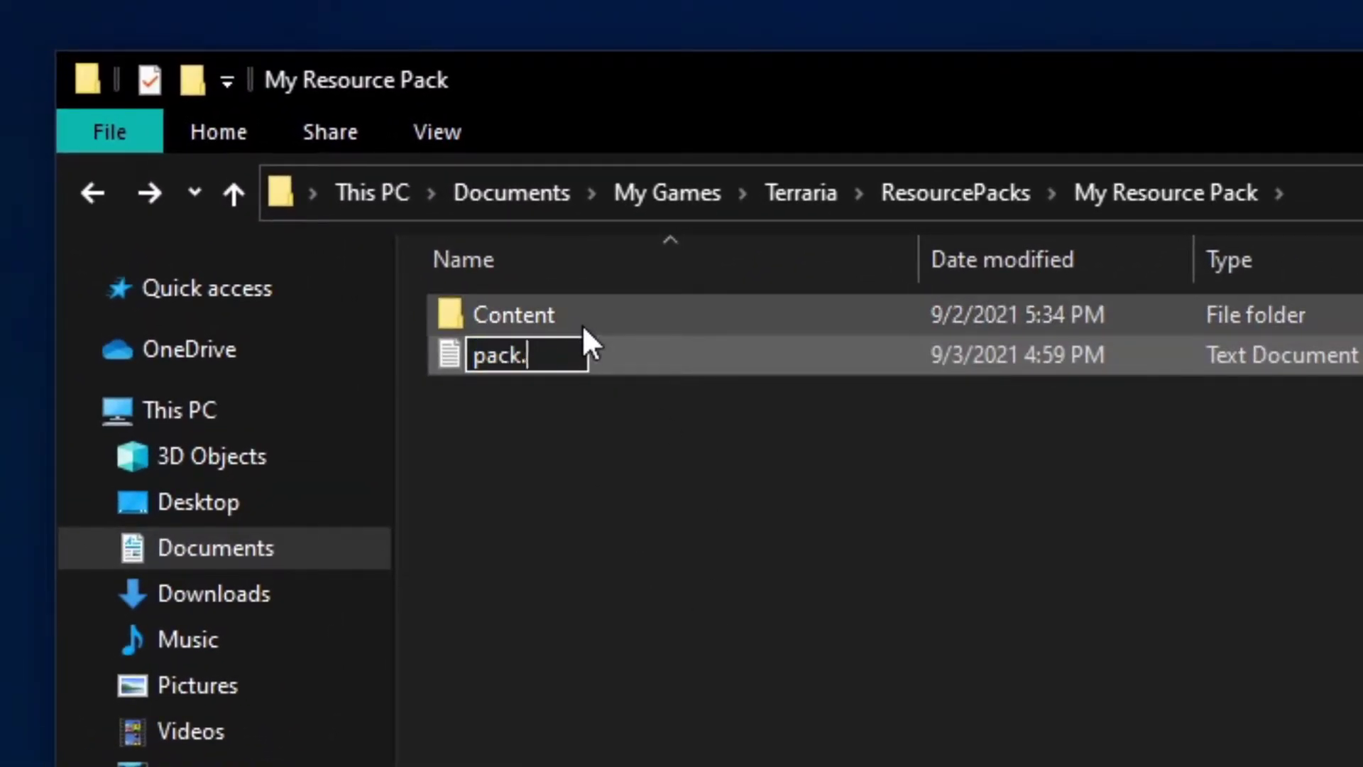
type("json")
key("Return")
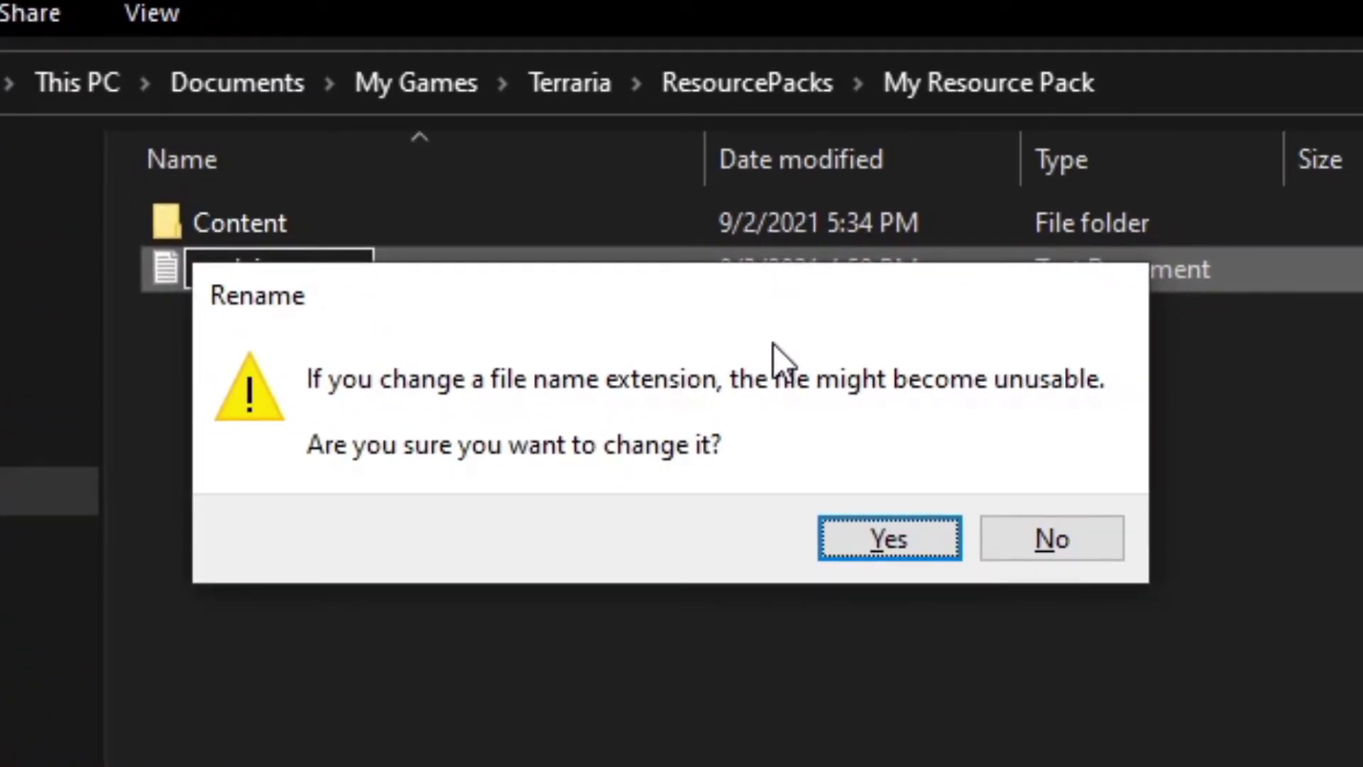
key("Return")
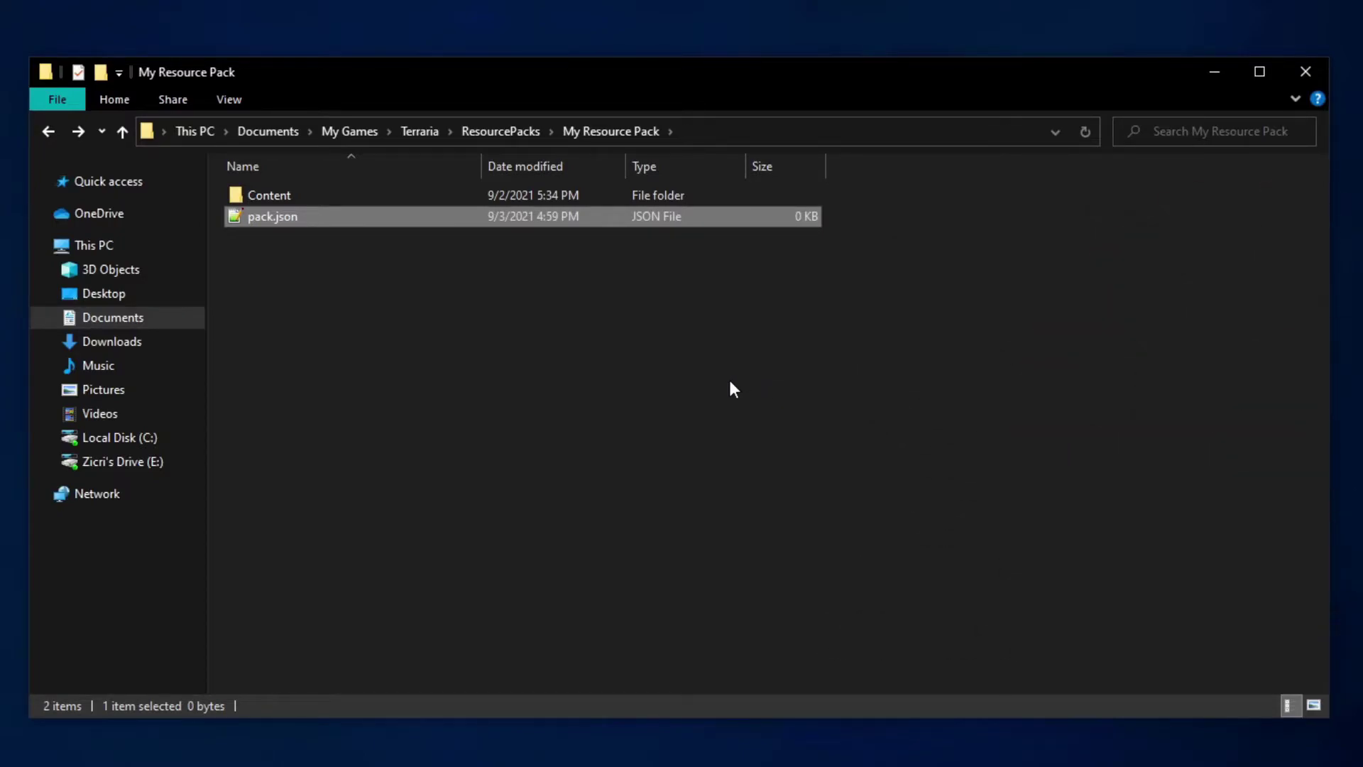
- Open pack.json in Notepad++ for editing
left_click(731, 383)
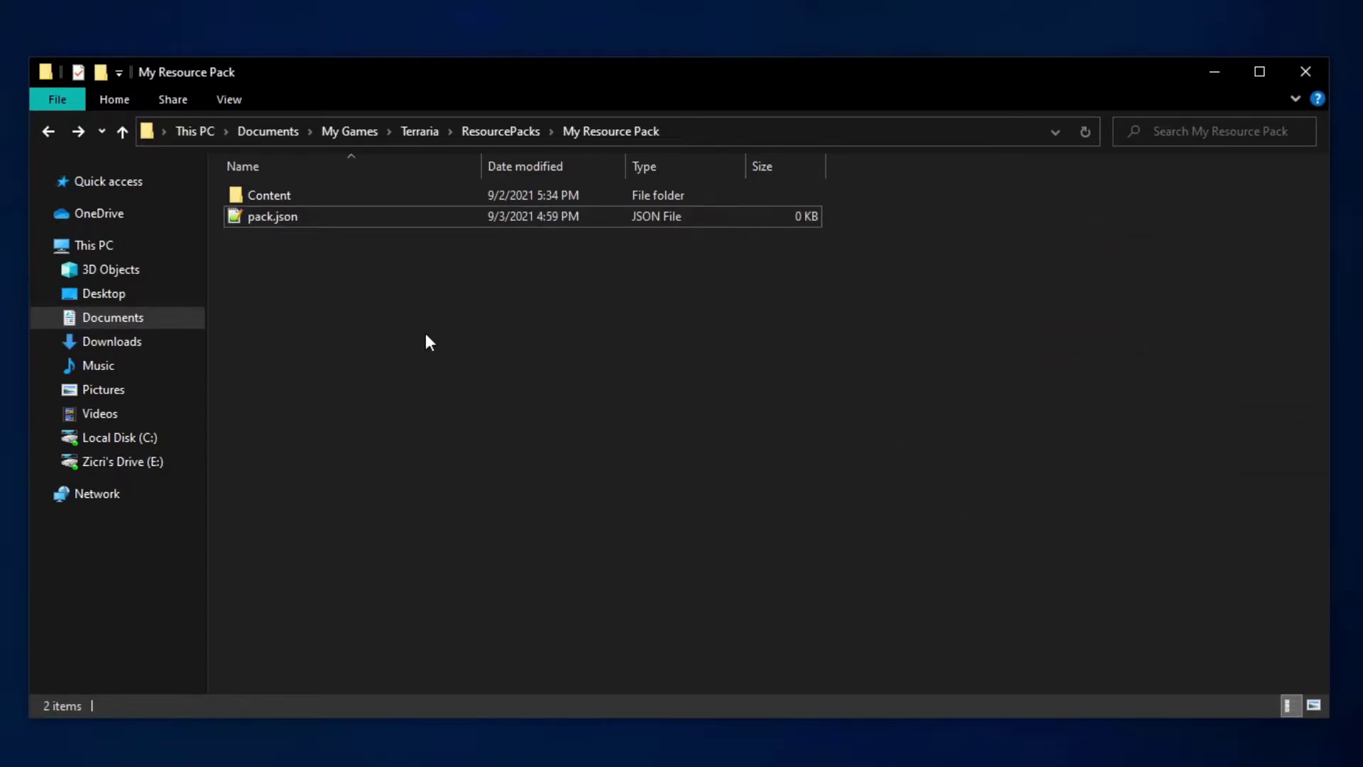
double_click(435, 217)
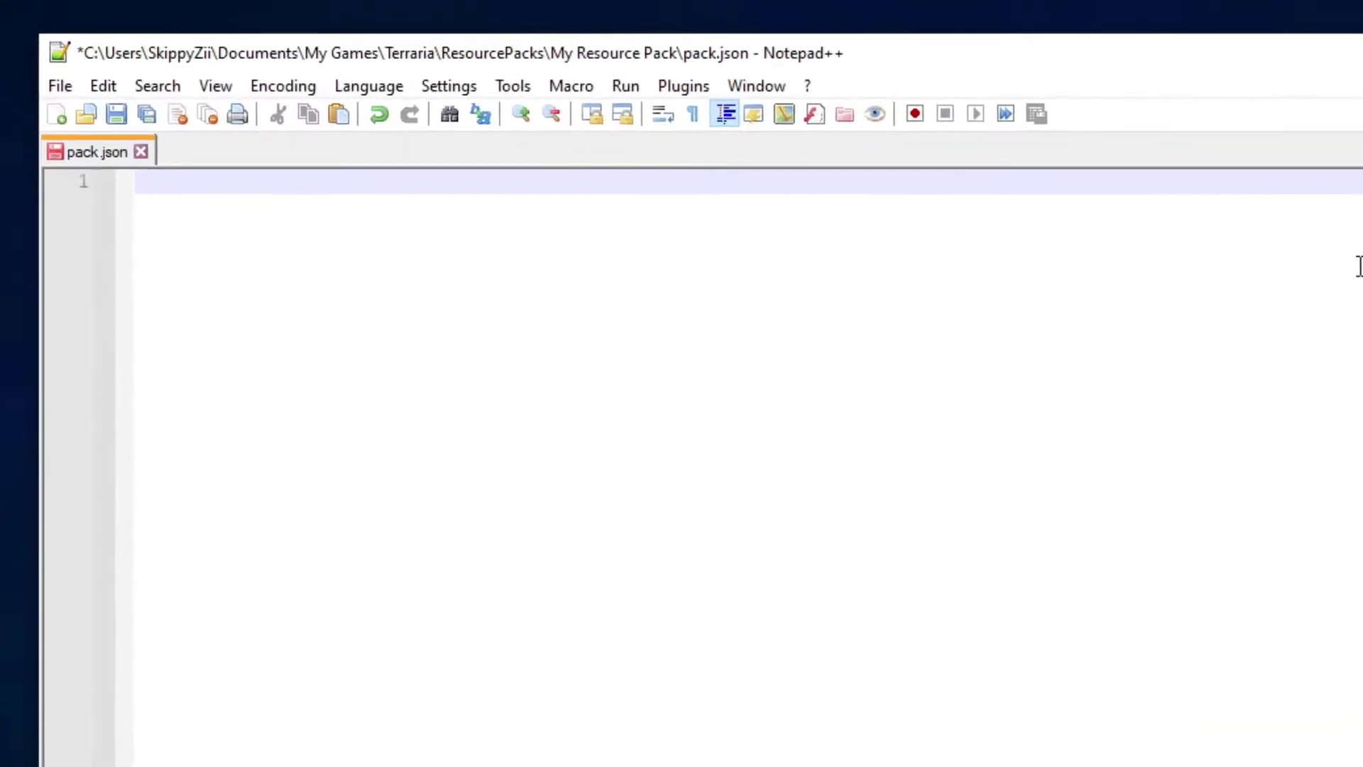
- Start the JSON object with Name 'My Resource Pack', the author's name, and description 'This is a resource pack that replaces stuff'
type("{")
key("Return")
key("Tab")
type("\"N")
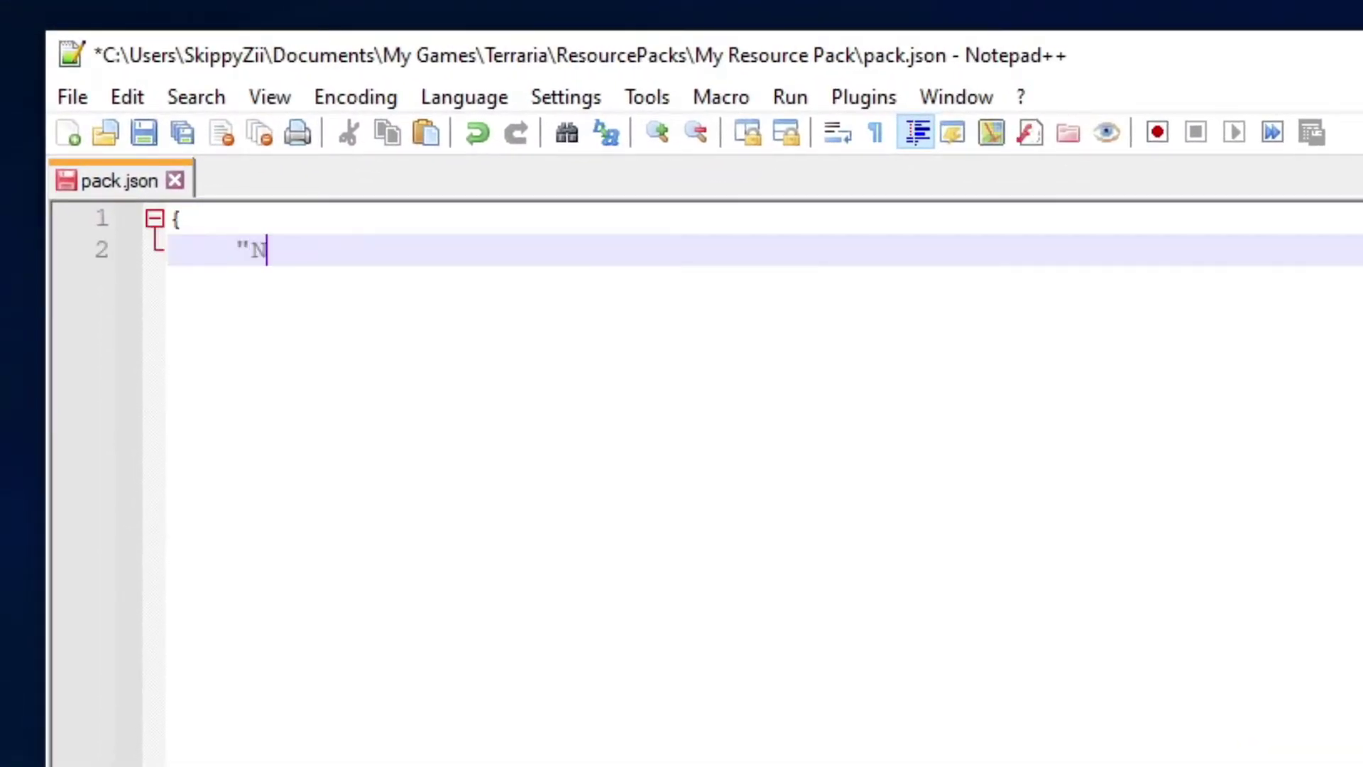
type("ame\": \"My Resource")
key("BackSpace")
key("BackSpace")
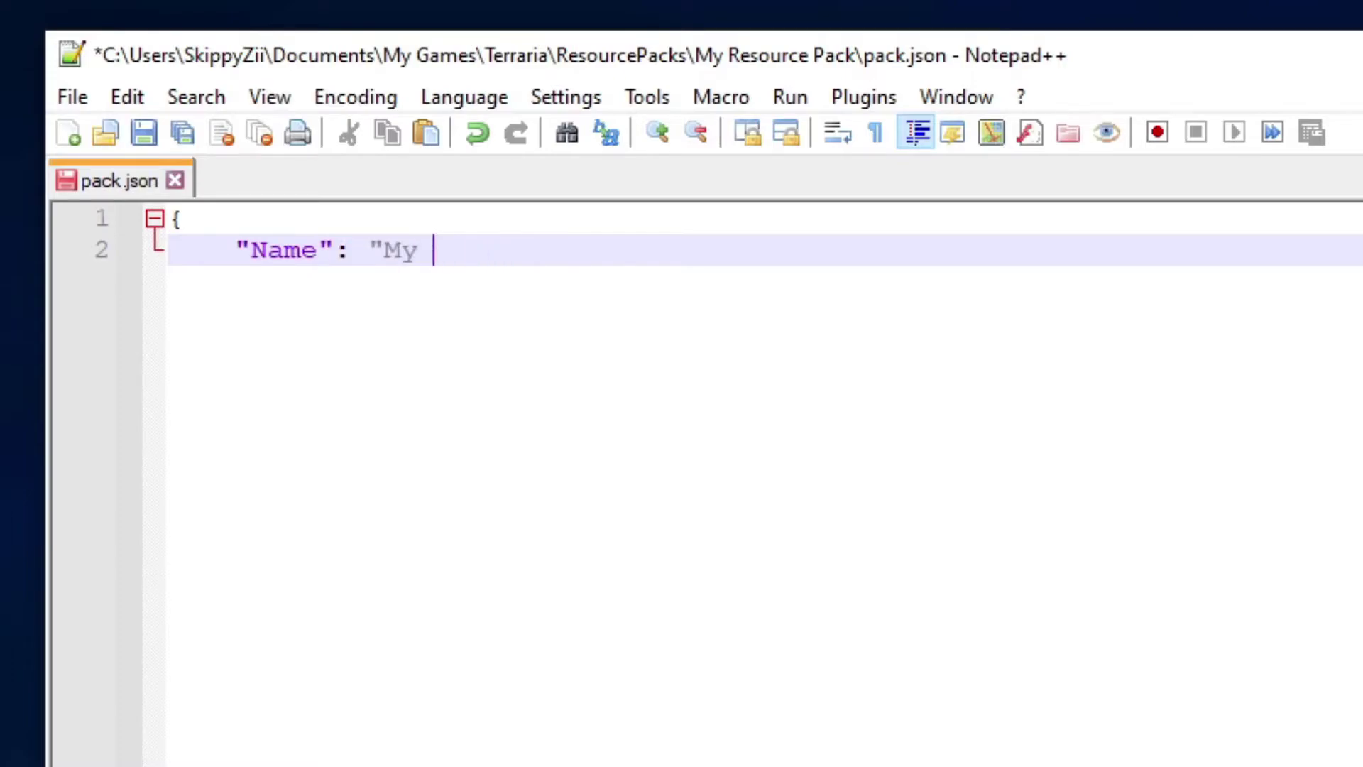
type("Resource Pack\",")
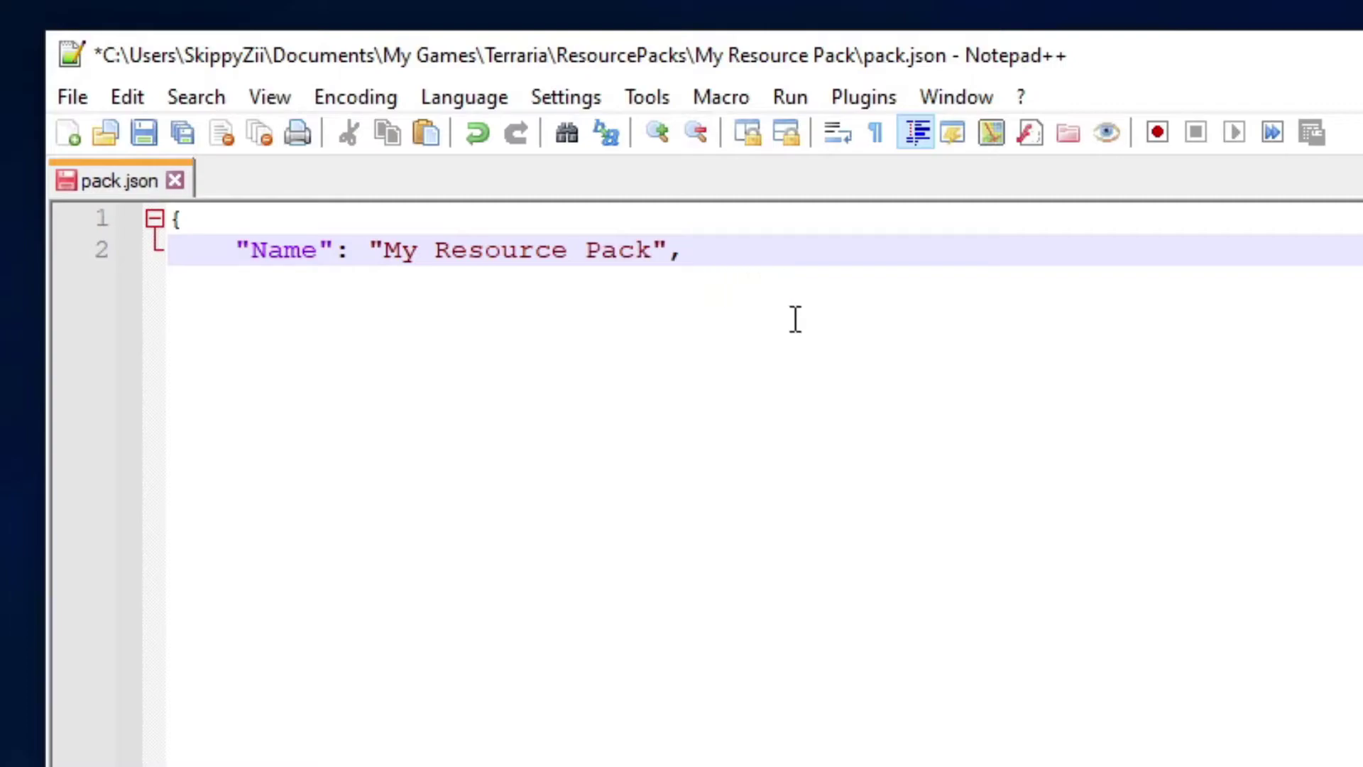
key("Return")
type("\"A")
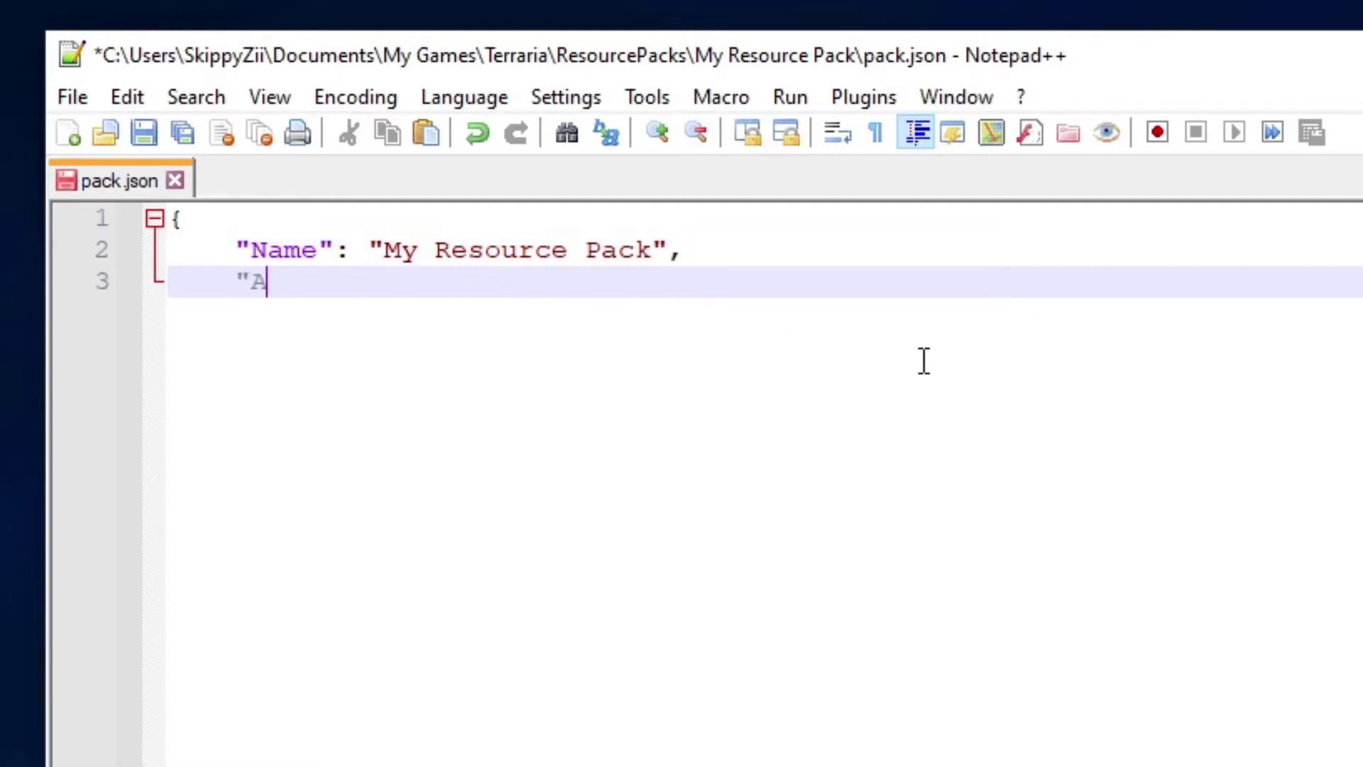
type("uthor\": \"SkippyZii\"")
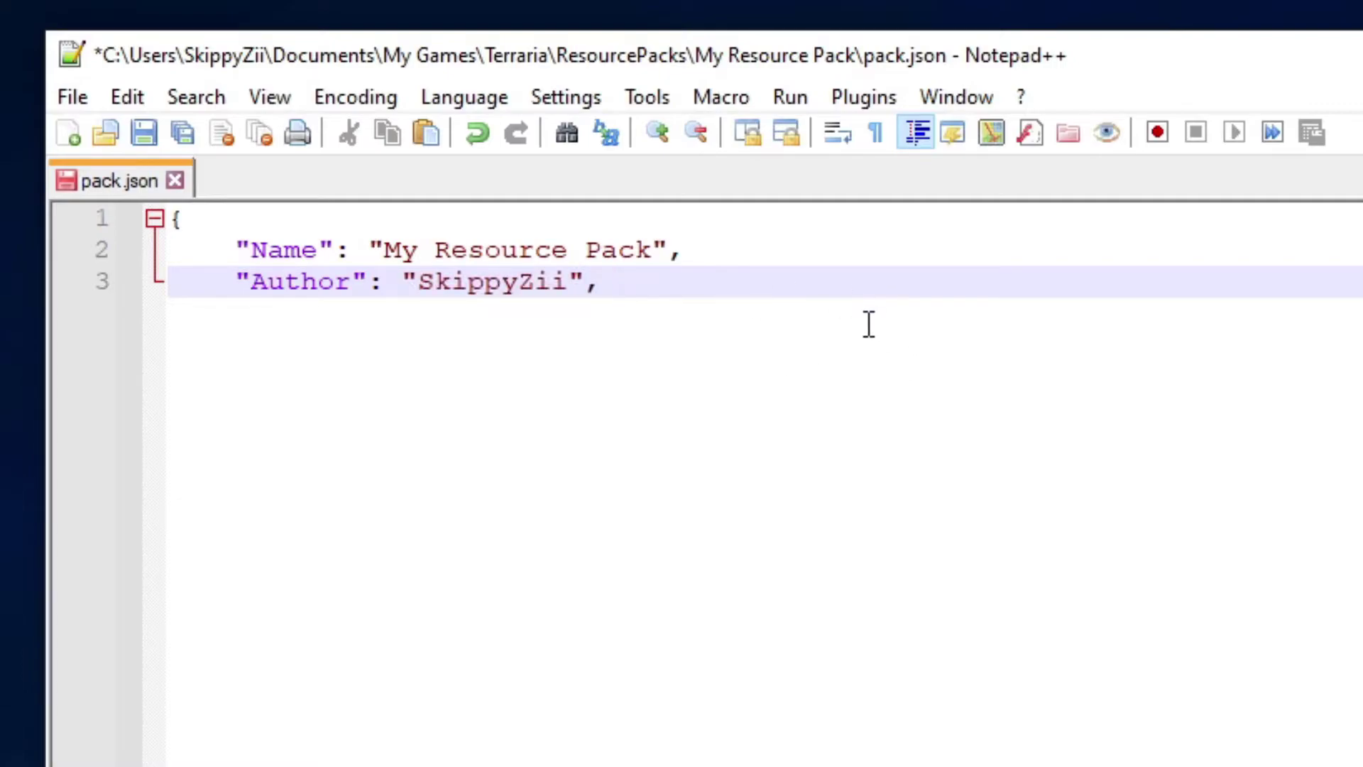
type(",")
key("Return")
type("\"Description\": ")
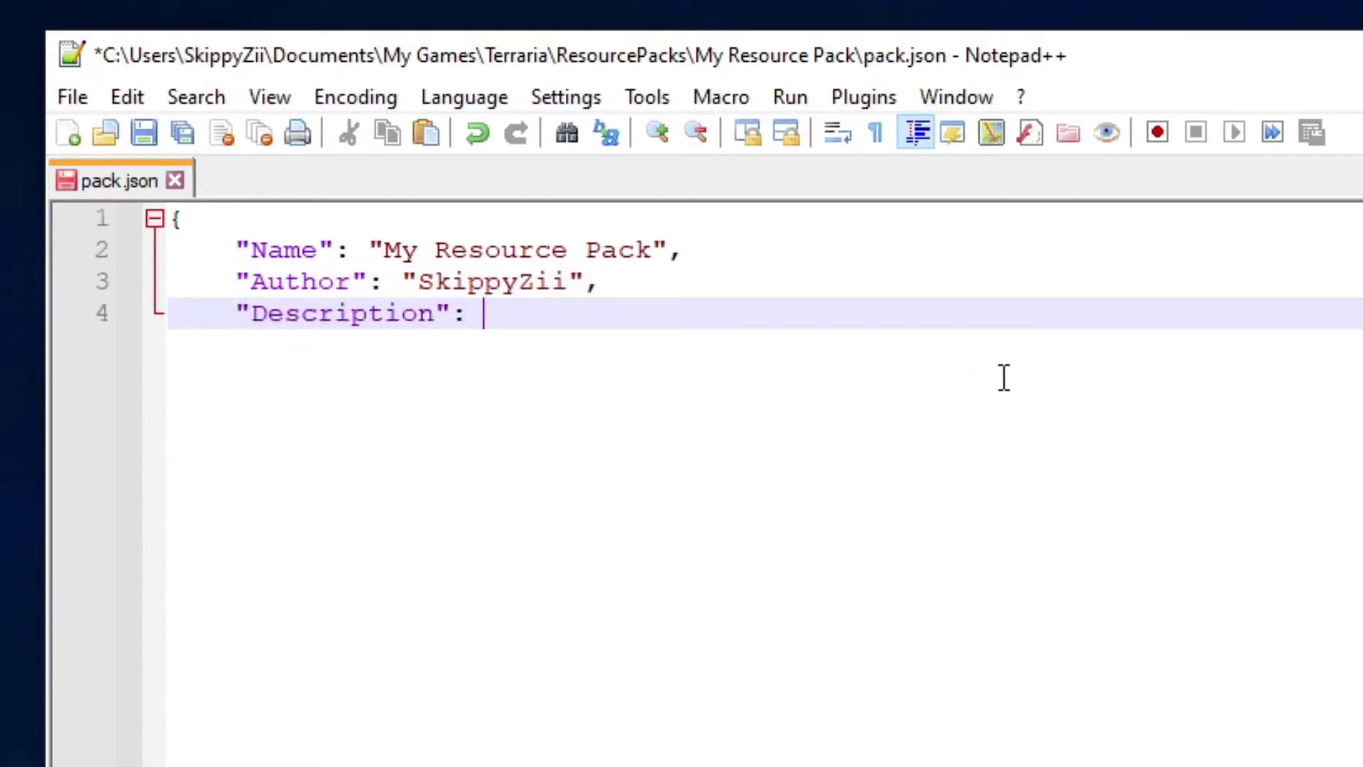
type("\"This is a resource pack that ")
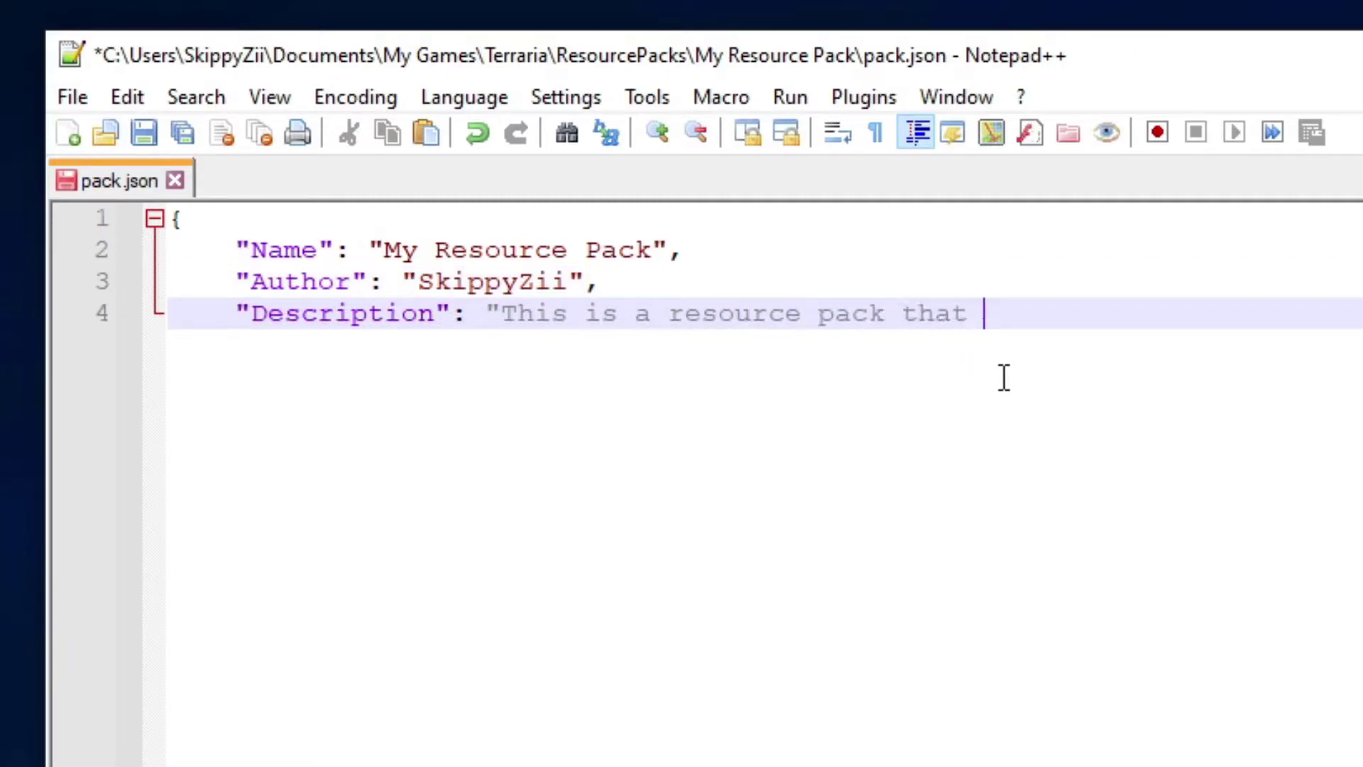
type("replaces stuff\",")
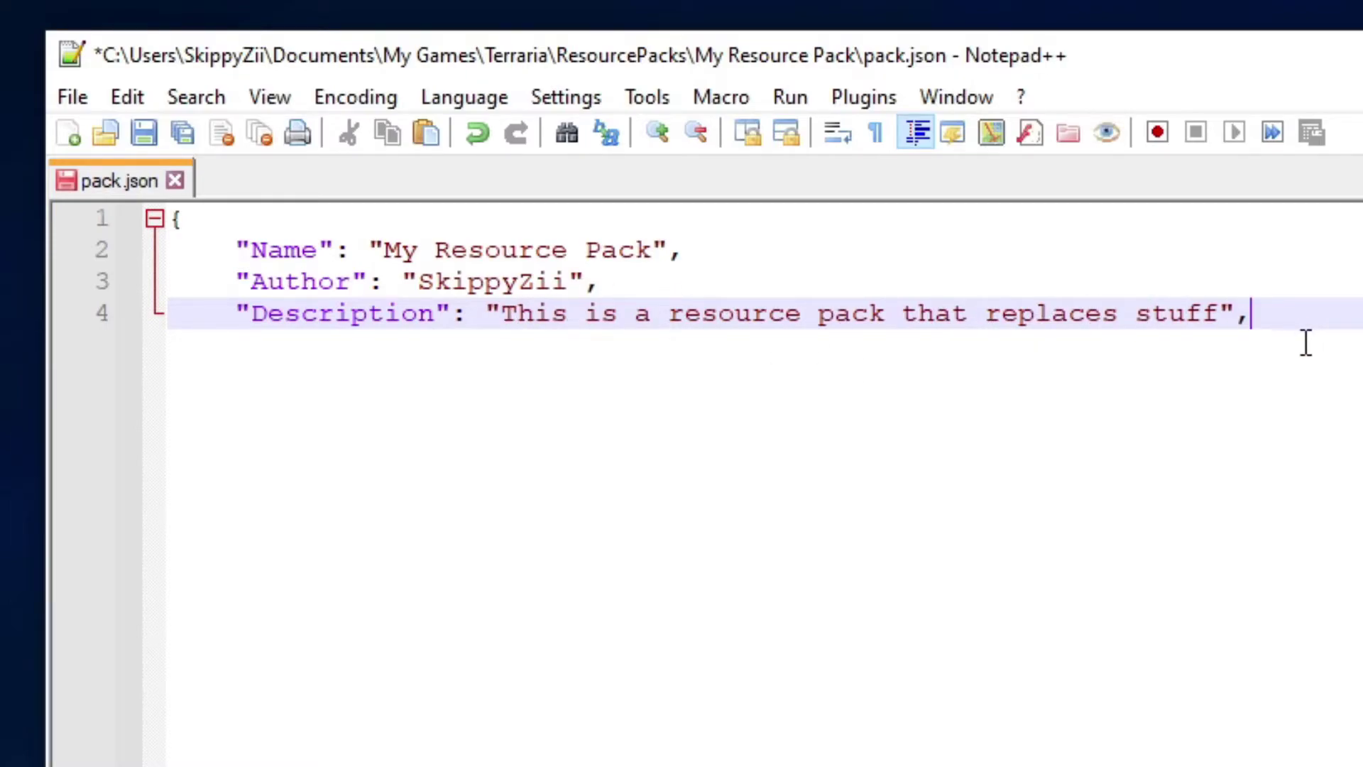
- Add a Version block with major 1 and minor 0, then close both braces
key("Return")
type("\"Version\": ")
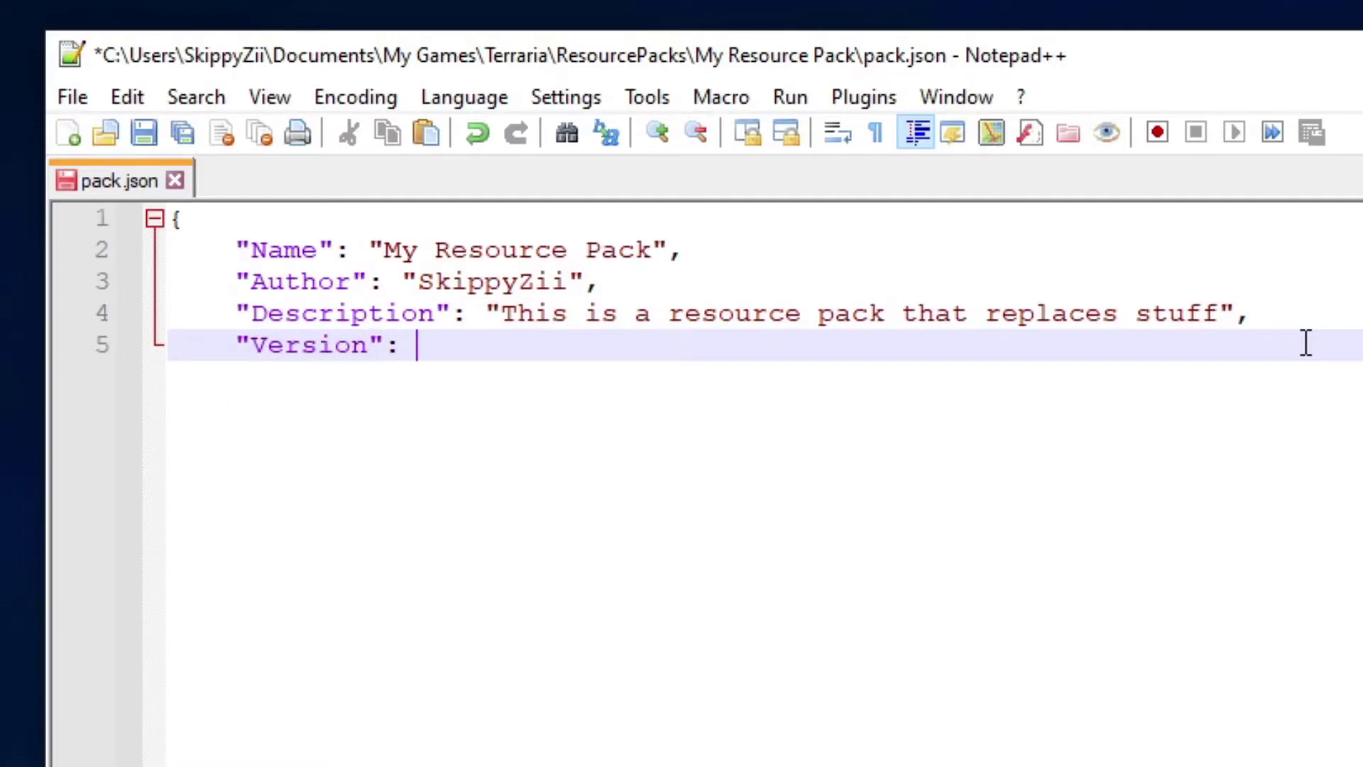
type("{")
key("Return")
type("\"major\": 1,")
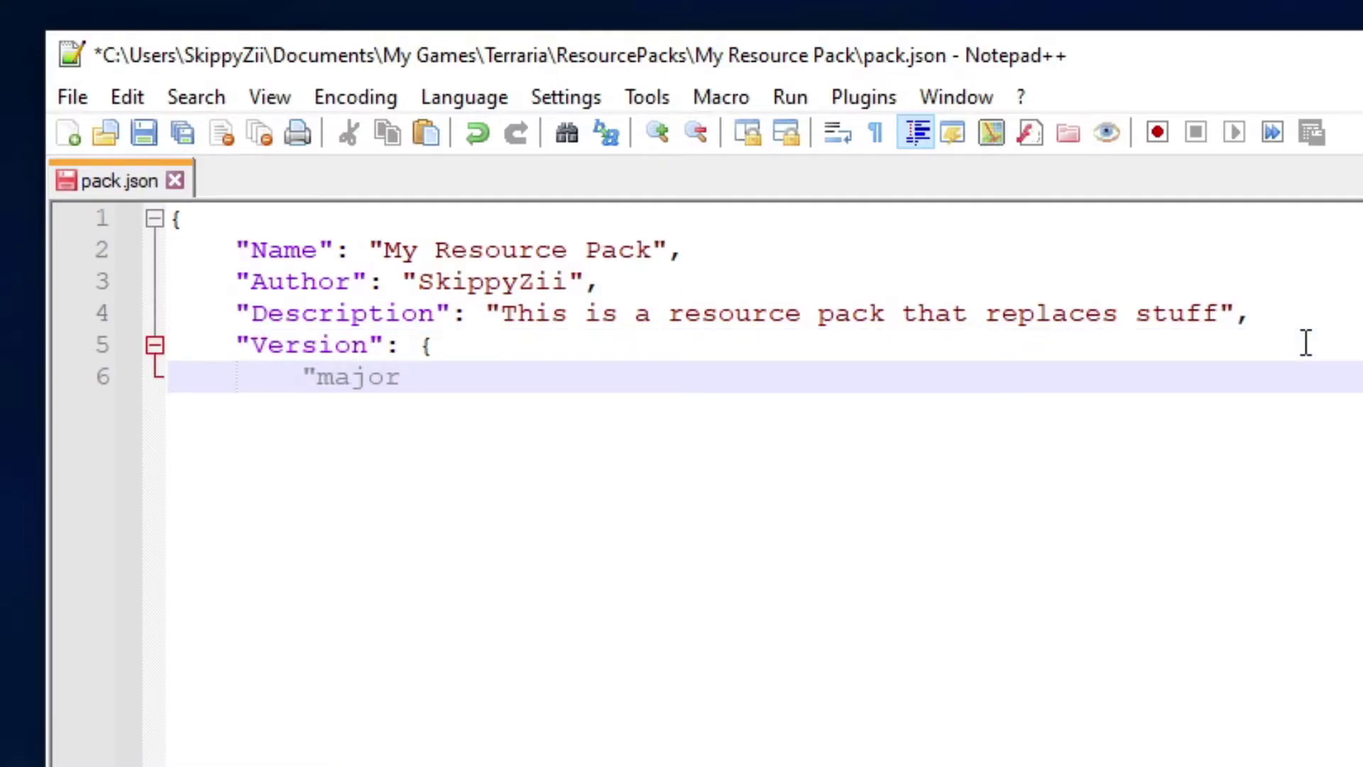
key("Return")
type("\"minor\": 0")
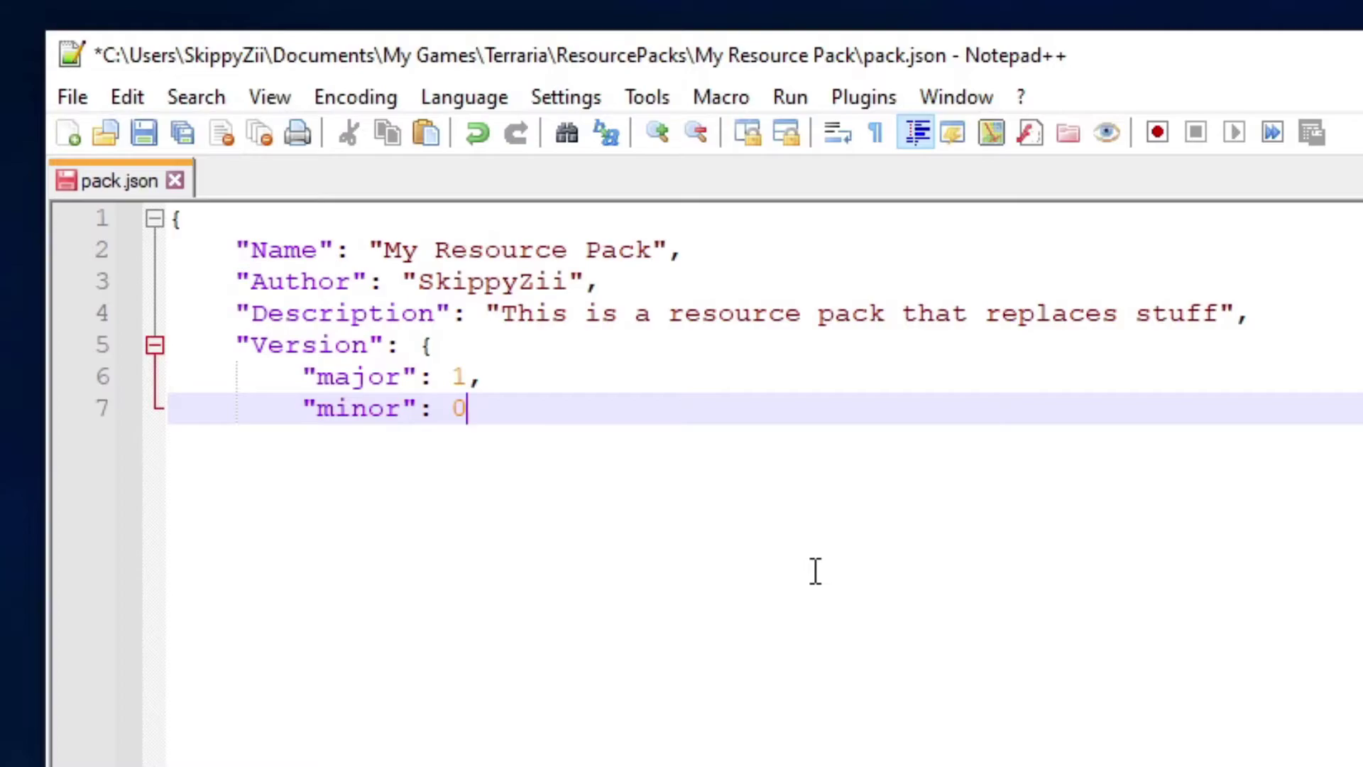
key("Return")
type("}")
key("Return")
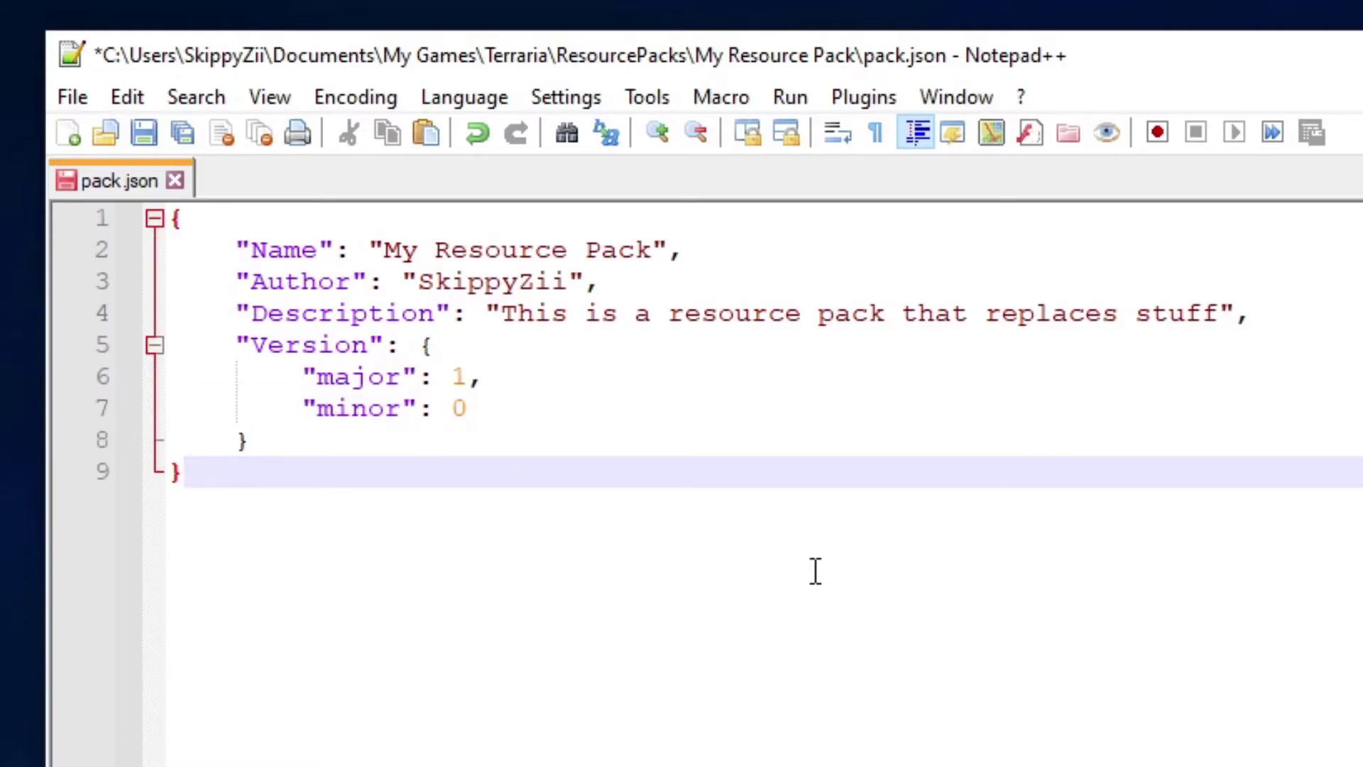
type("}")
key("Return")
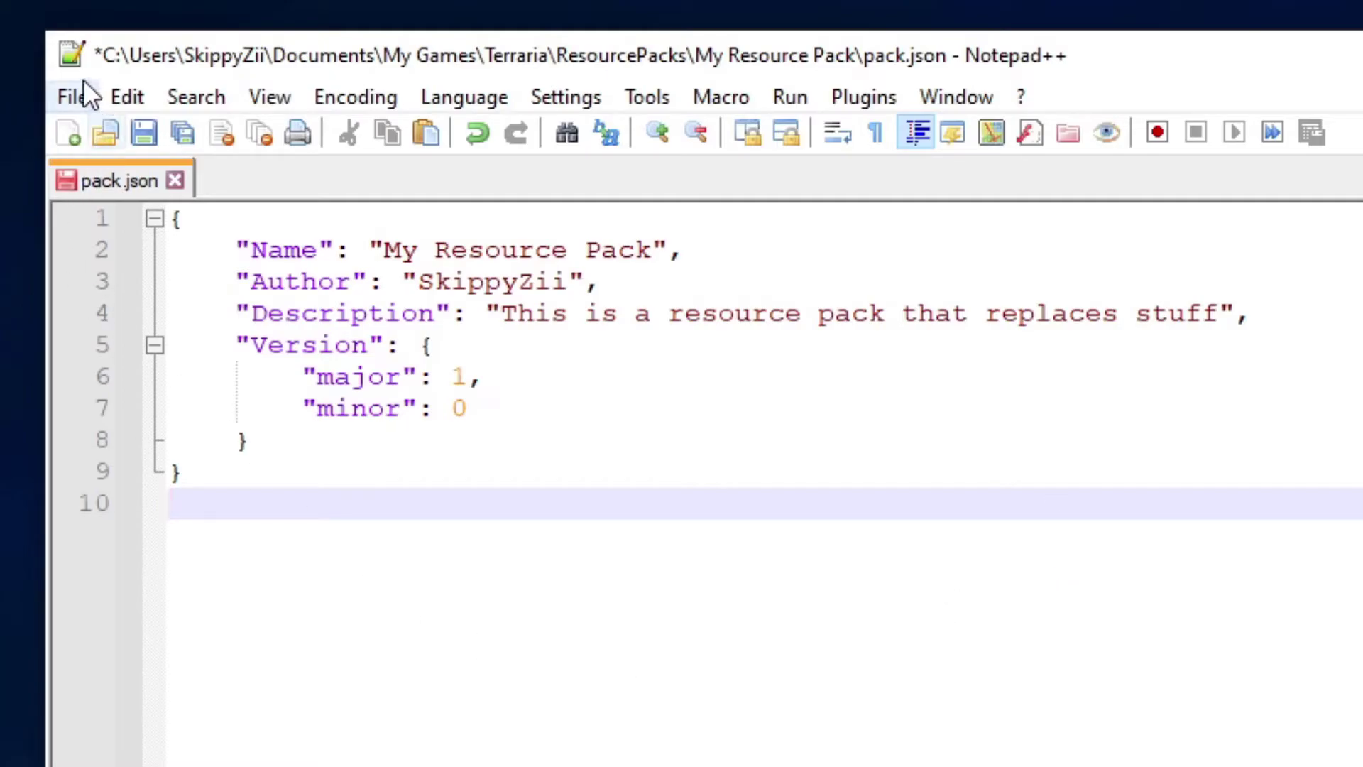
- Save pack.json in Notepad++ with Ctrl+S
left_click(71, 97)
key("ctrl+s")
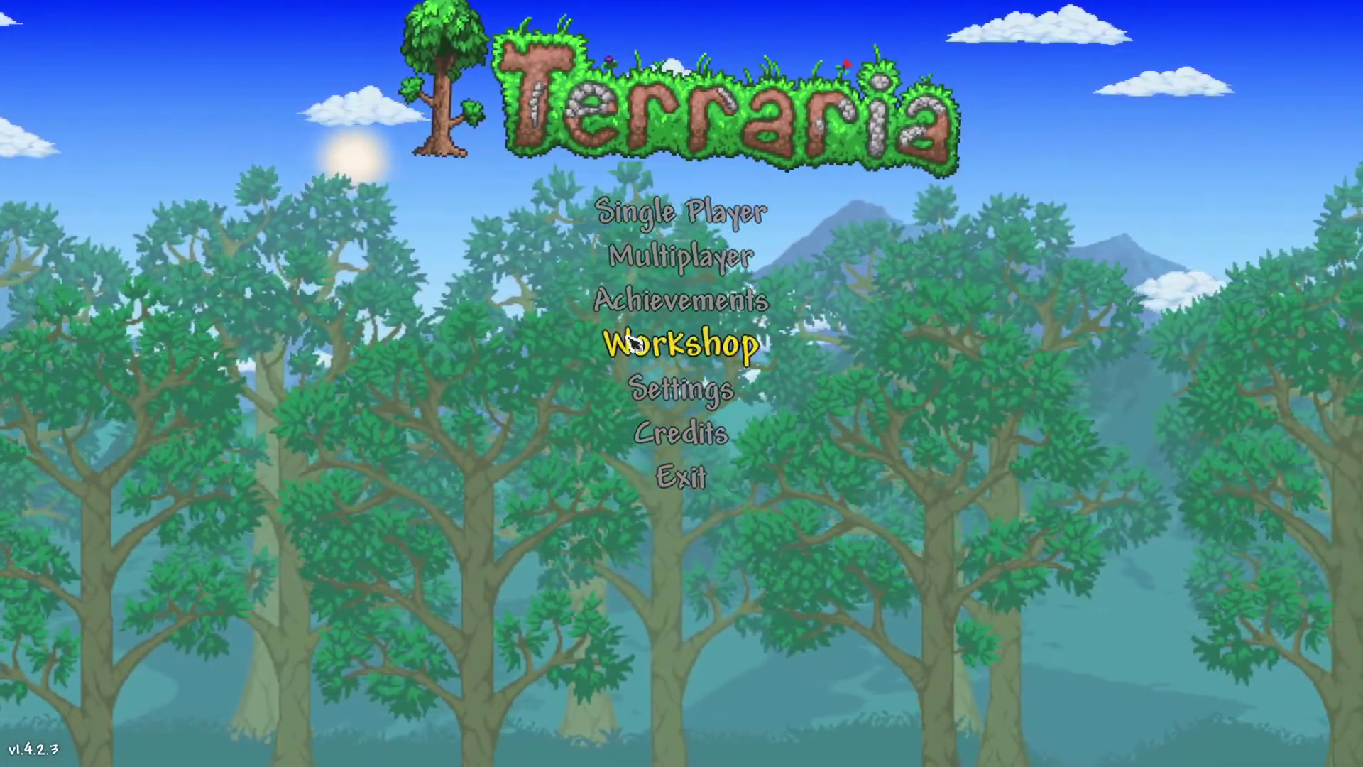
- In Terraria's Resource Packs list, view My Resource Pack's info panel, then close it
left_click(632, 343)
left_click(820, 270)
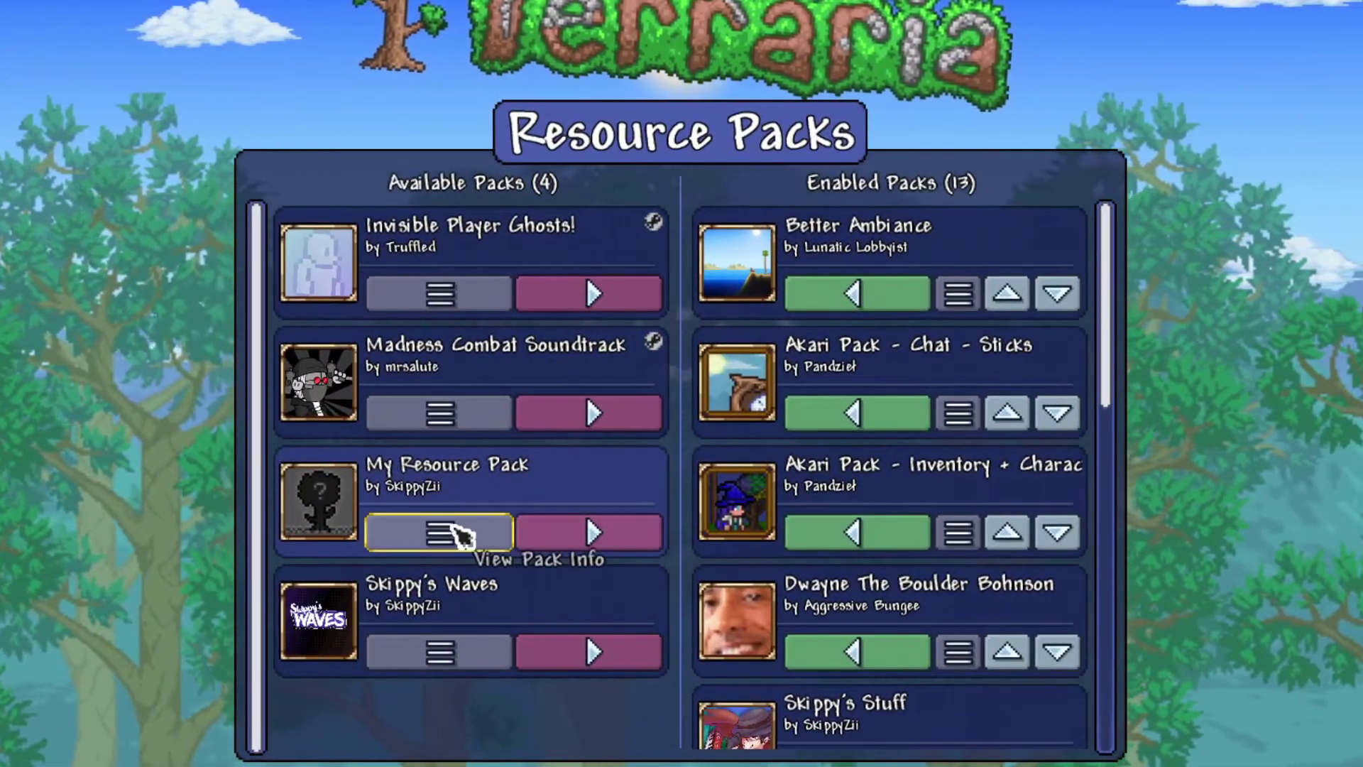
left_click(426, 528)
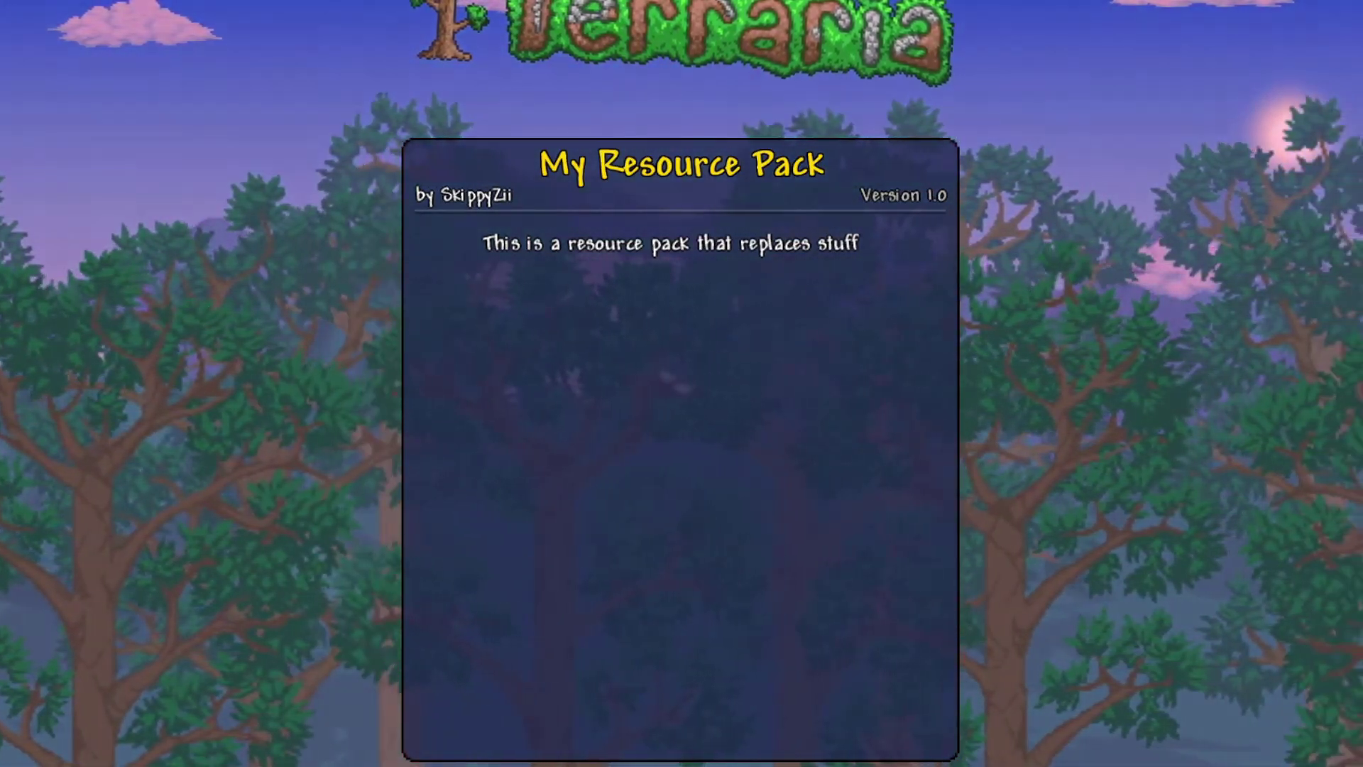
left_click(577, 465)
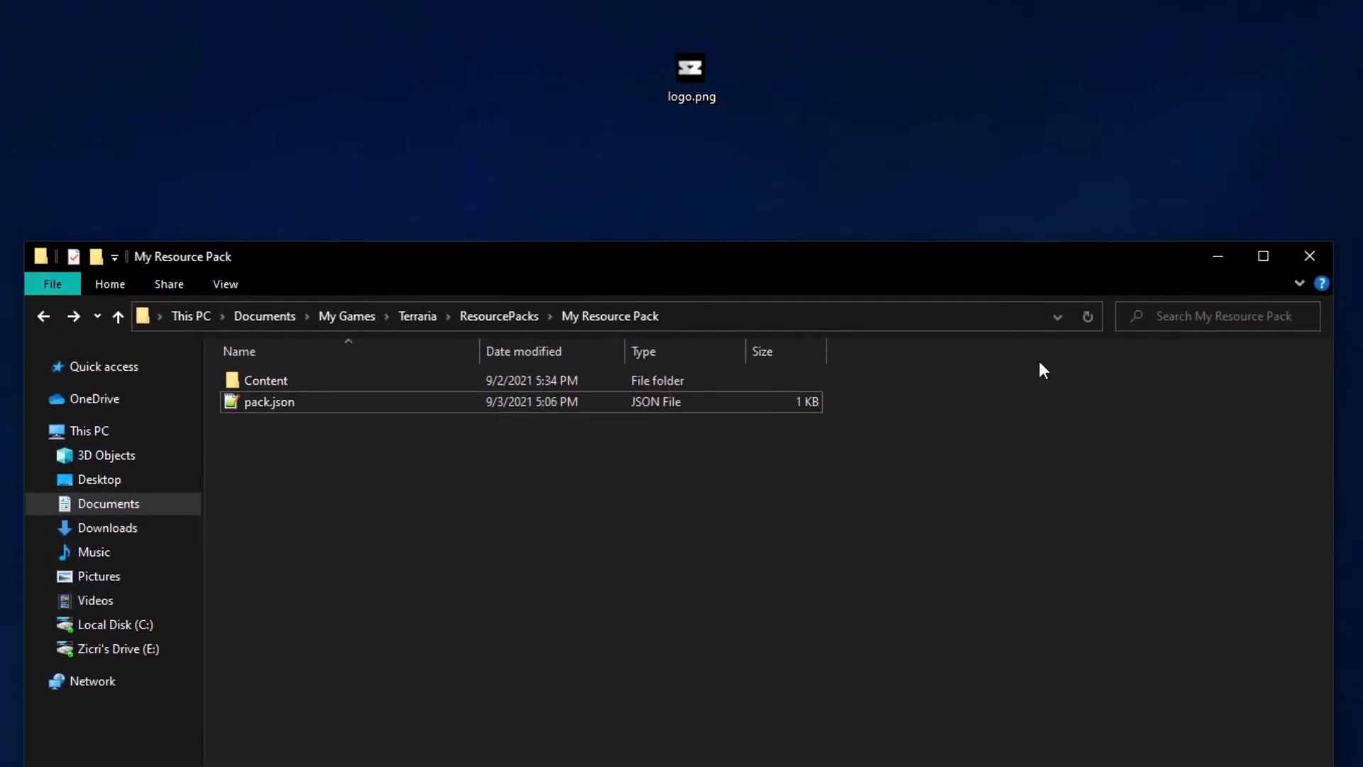
- Preview logo.png, rename it to icon.png, and drag it into the My Resource Pack folder
left_click(719, 86)
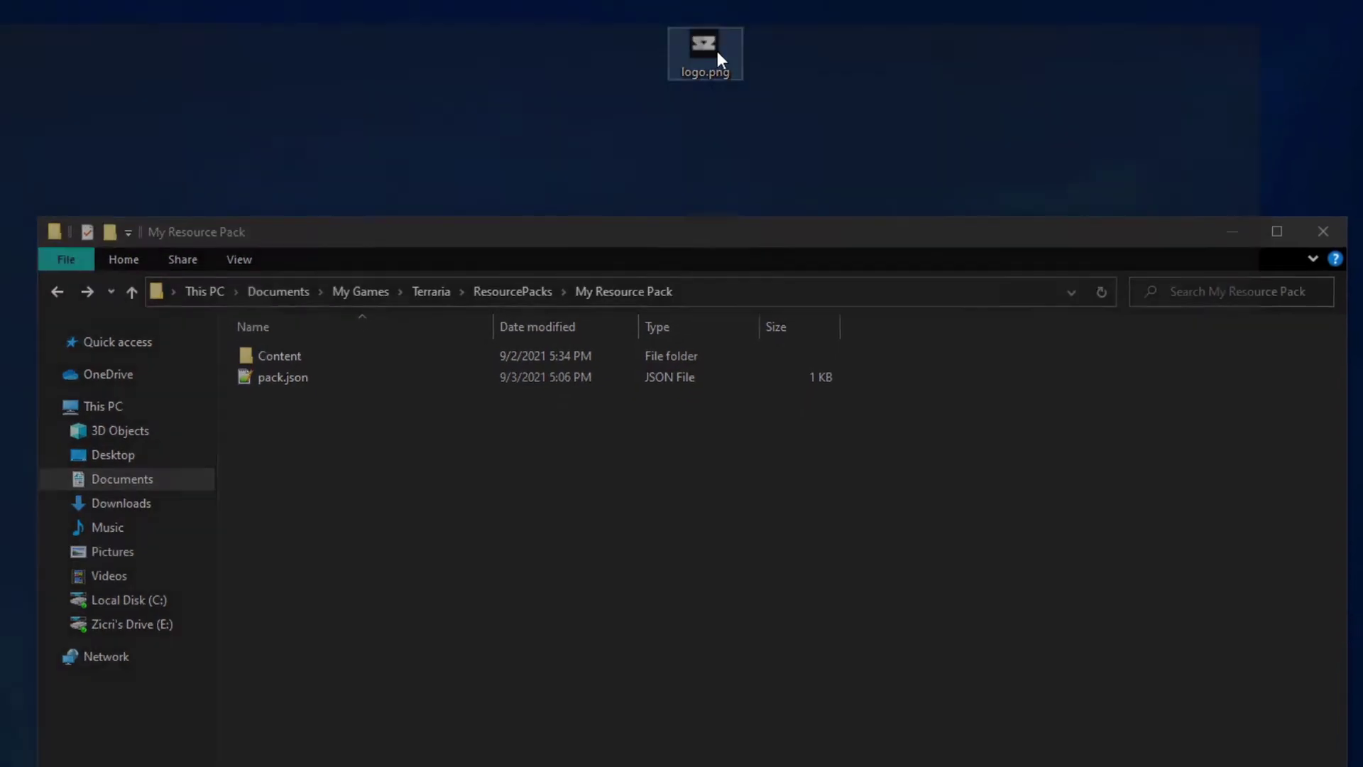
double_click(719, 58)
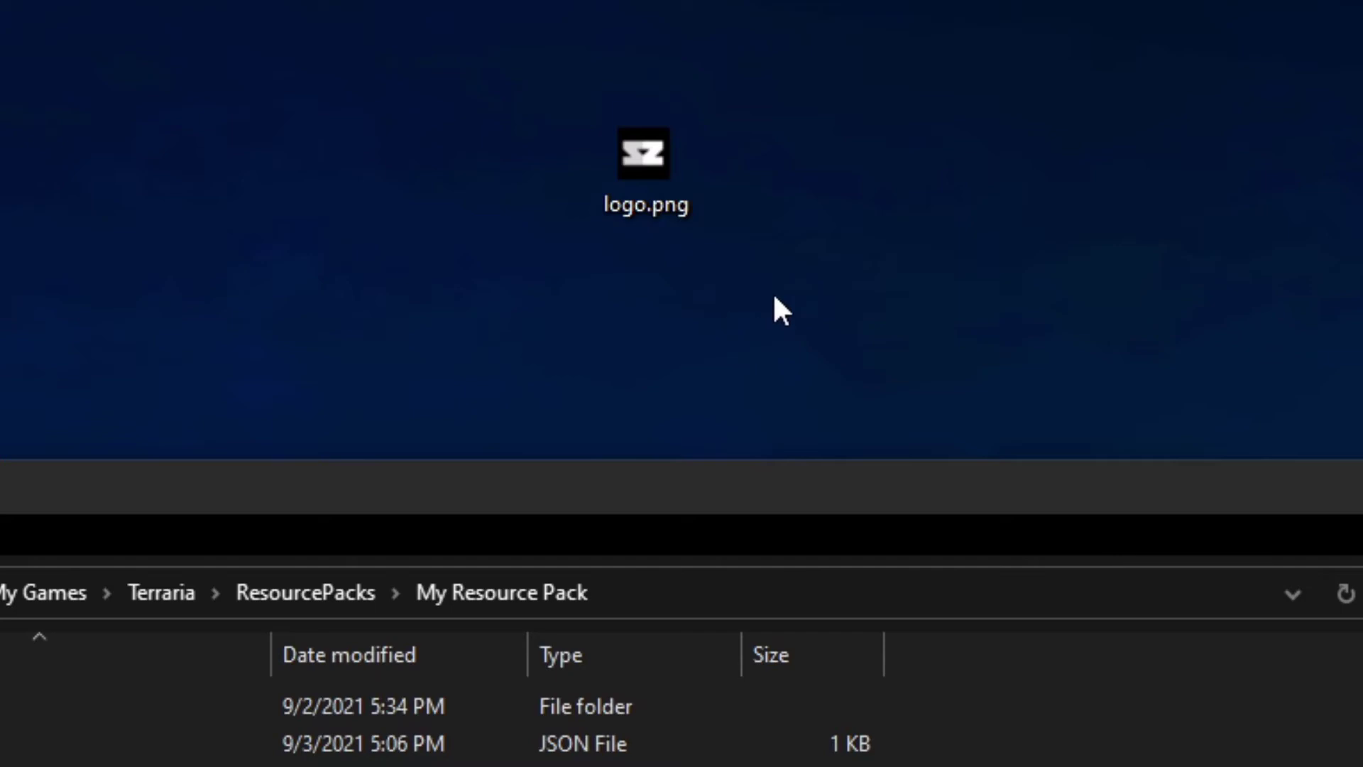
left_click(645, 170)
left_click(644, 213)
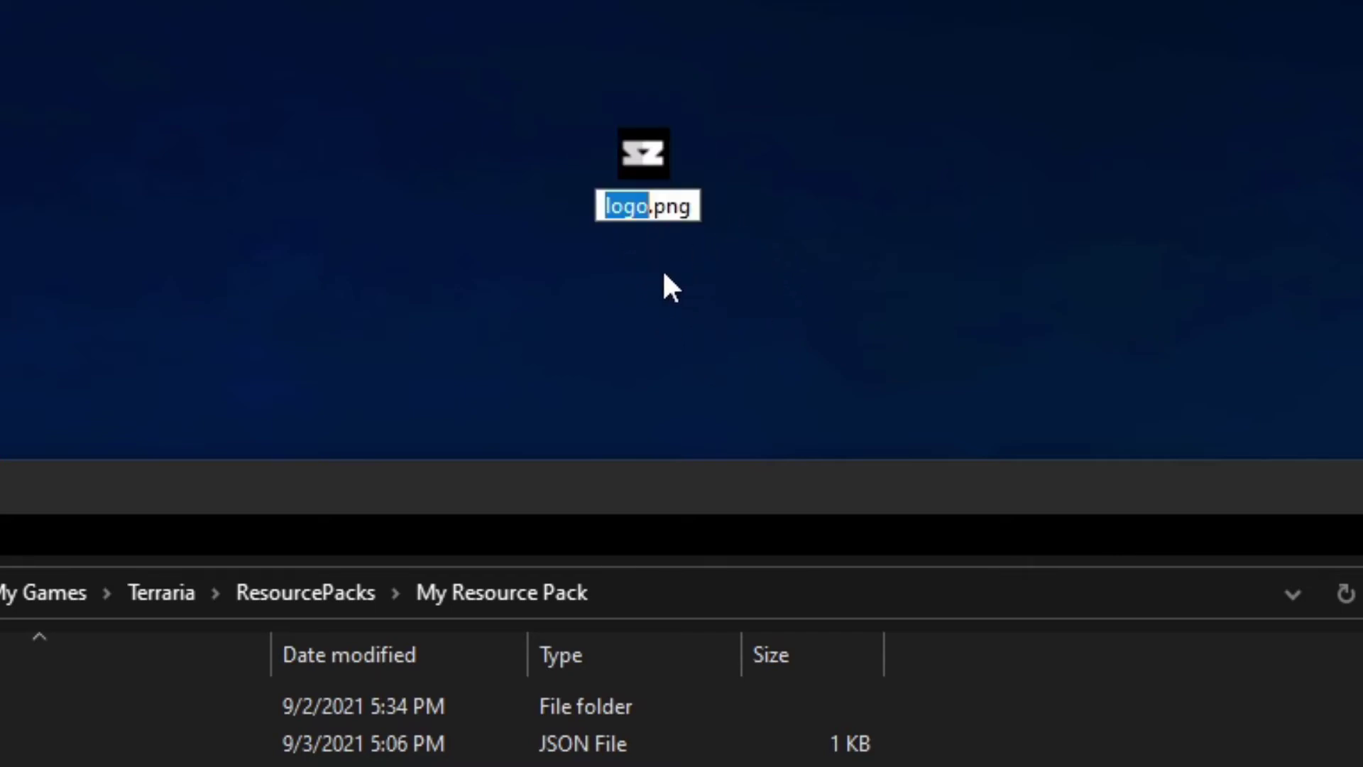
type("icon")
key("Return")
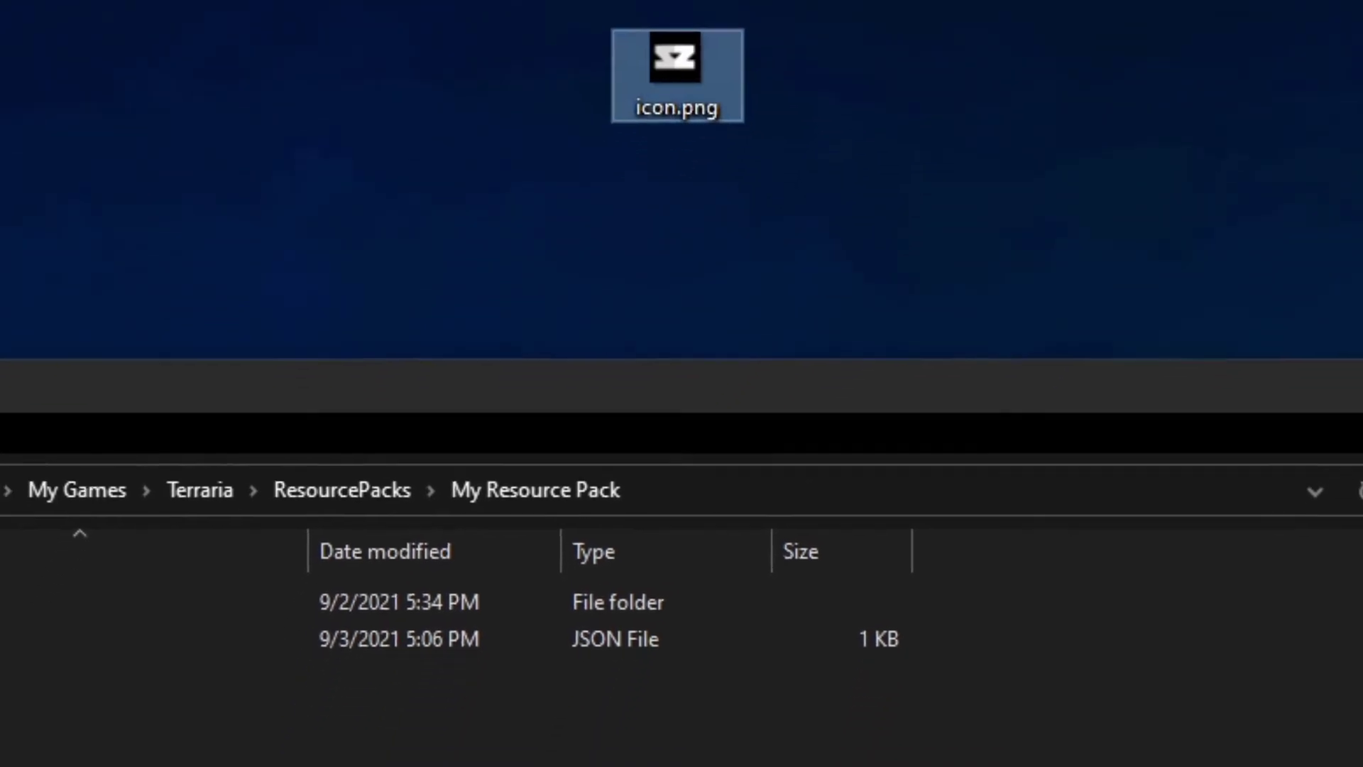
left_click_drag(677, 75, 94, 751)
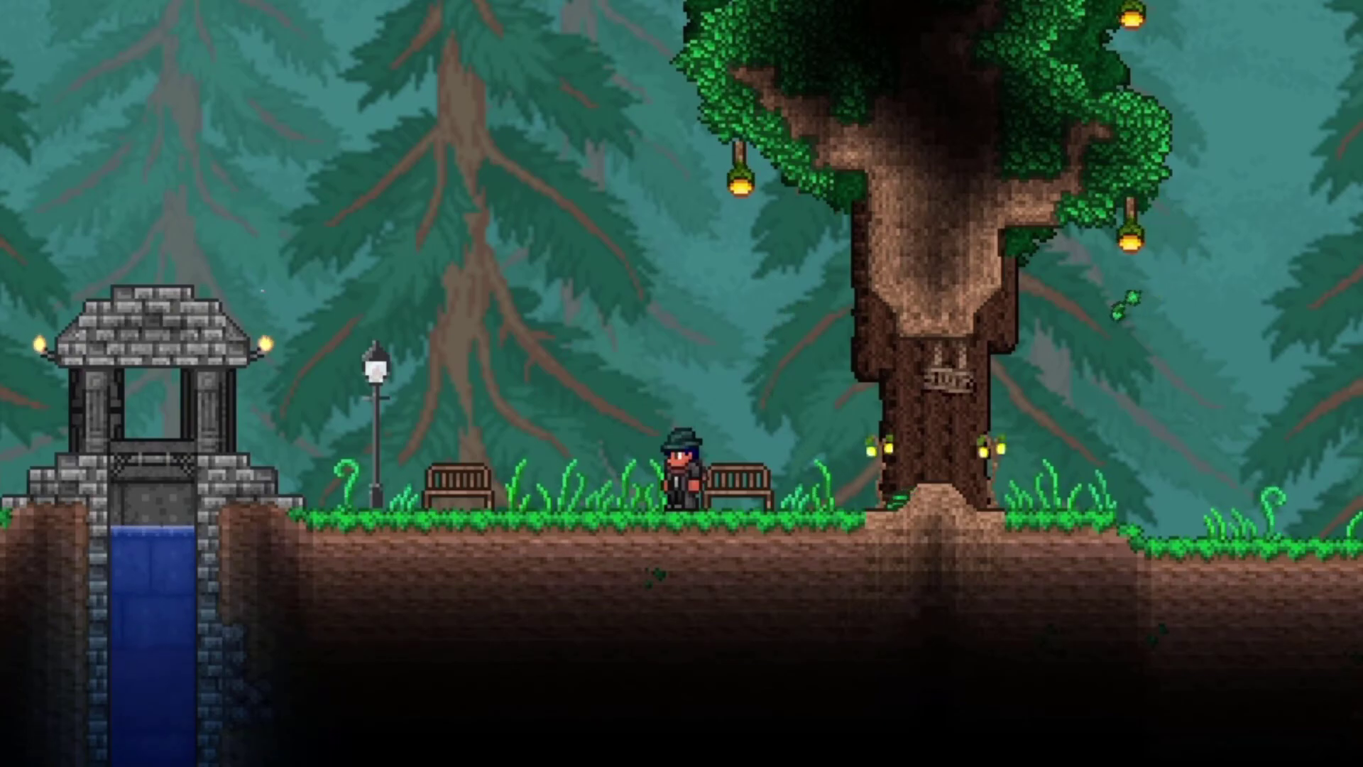
- Walk the character left and right, then mount the blue hoverboard, rise and drift right
key("a")
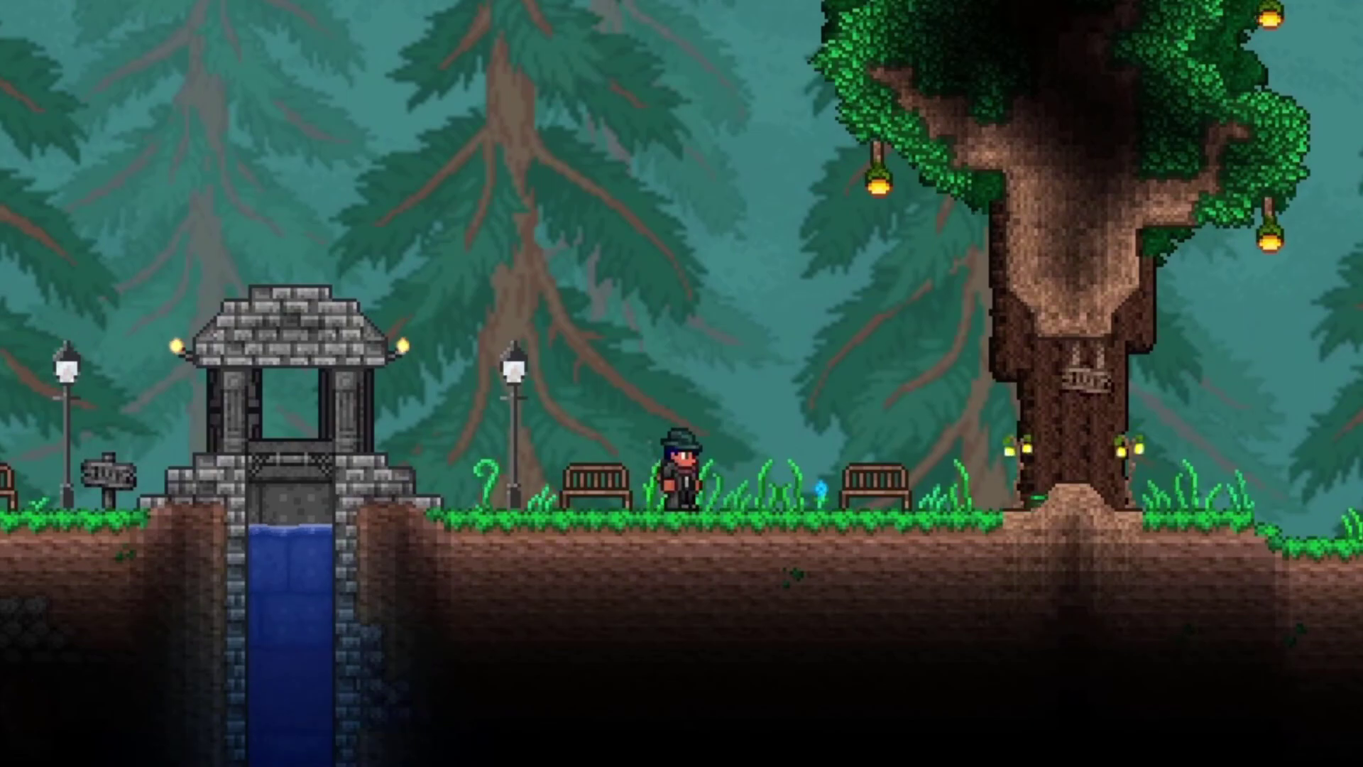
key("d")
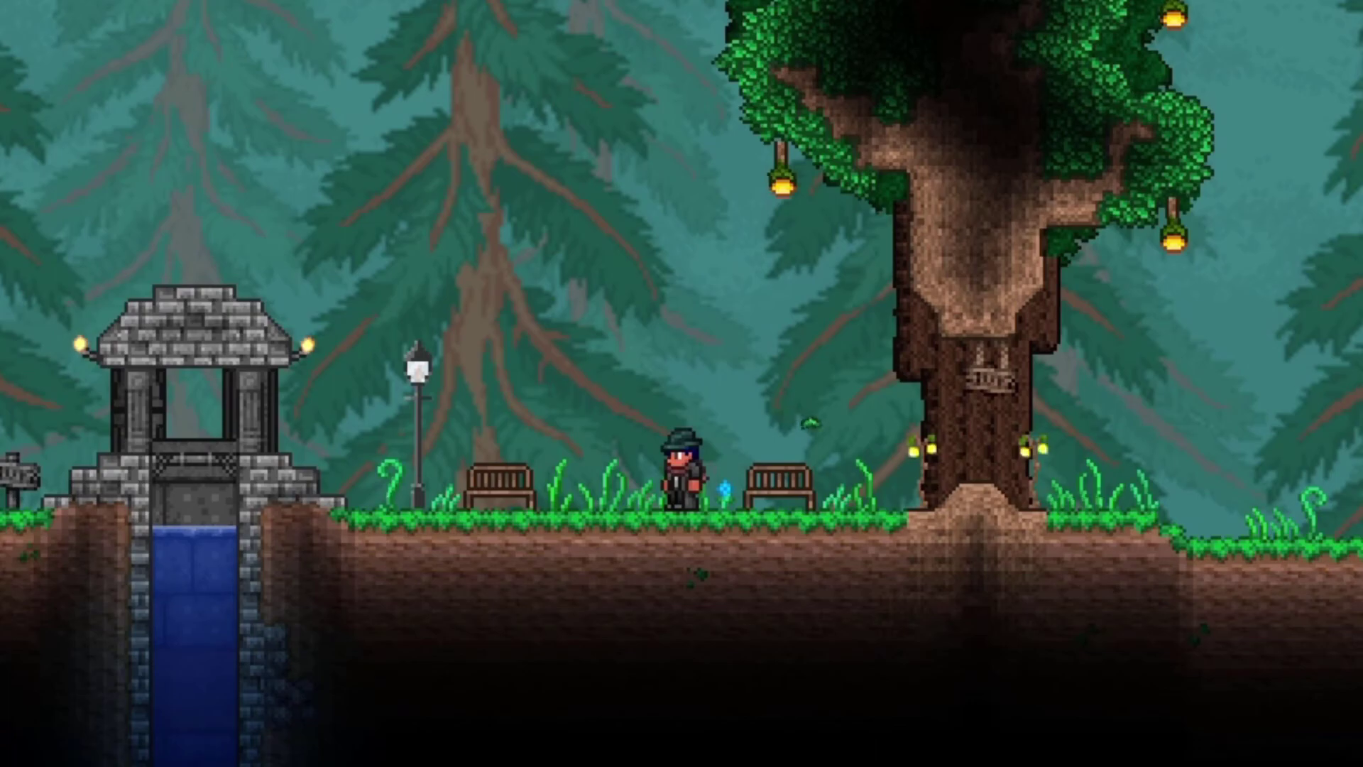
key("a")
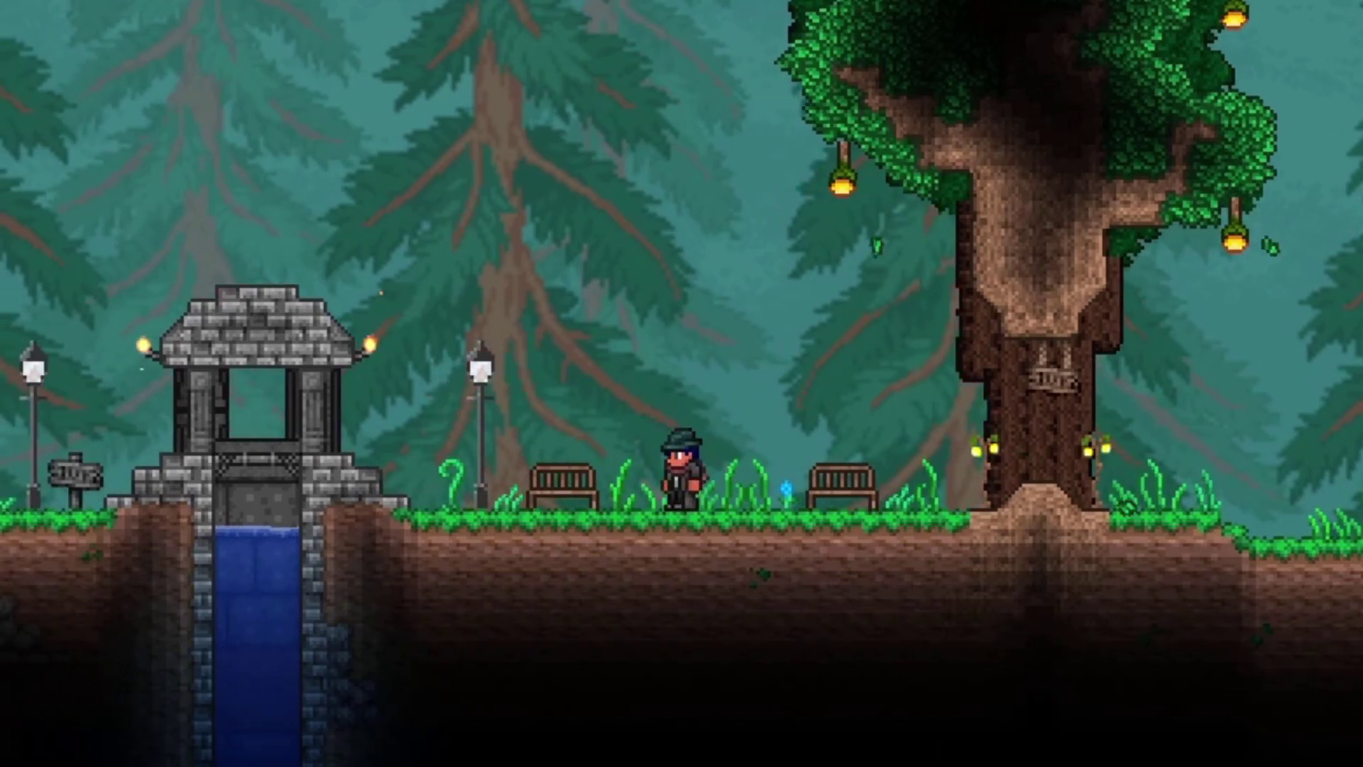
key("r")
key("space")
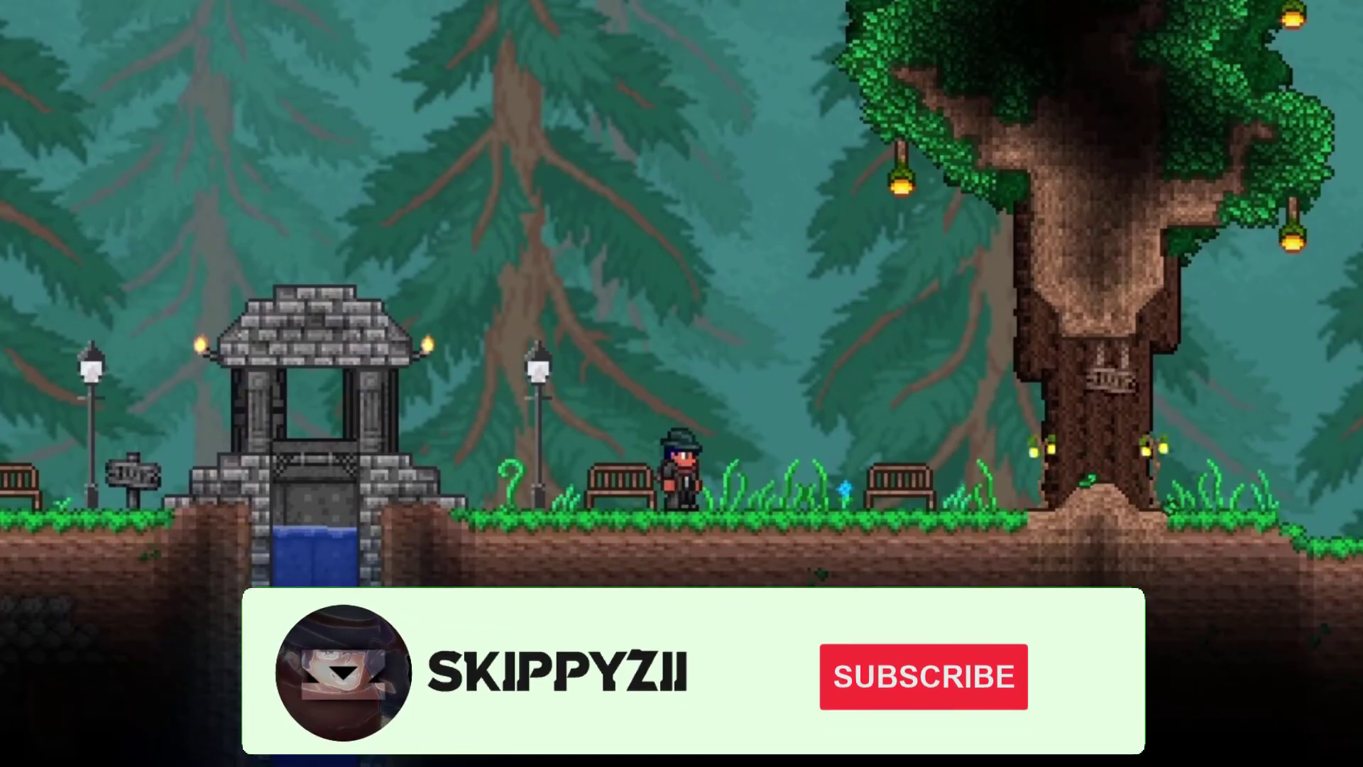
key("r")
key("space")
key("d")
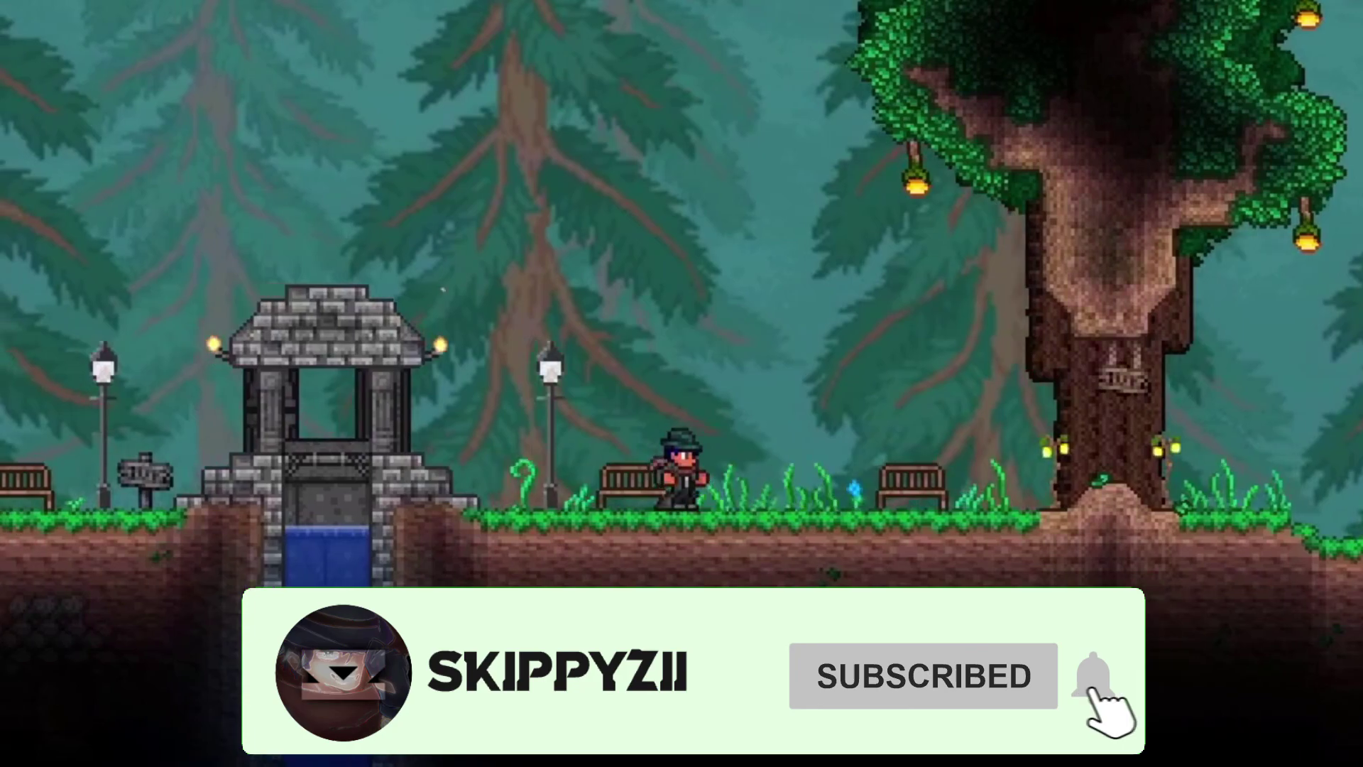
- Walk back and forth along the ground, then remount the hoverboard and fly above the trees
key("d")
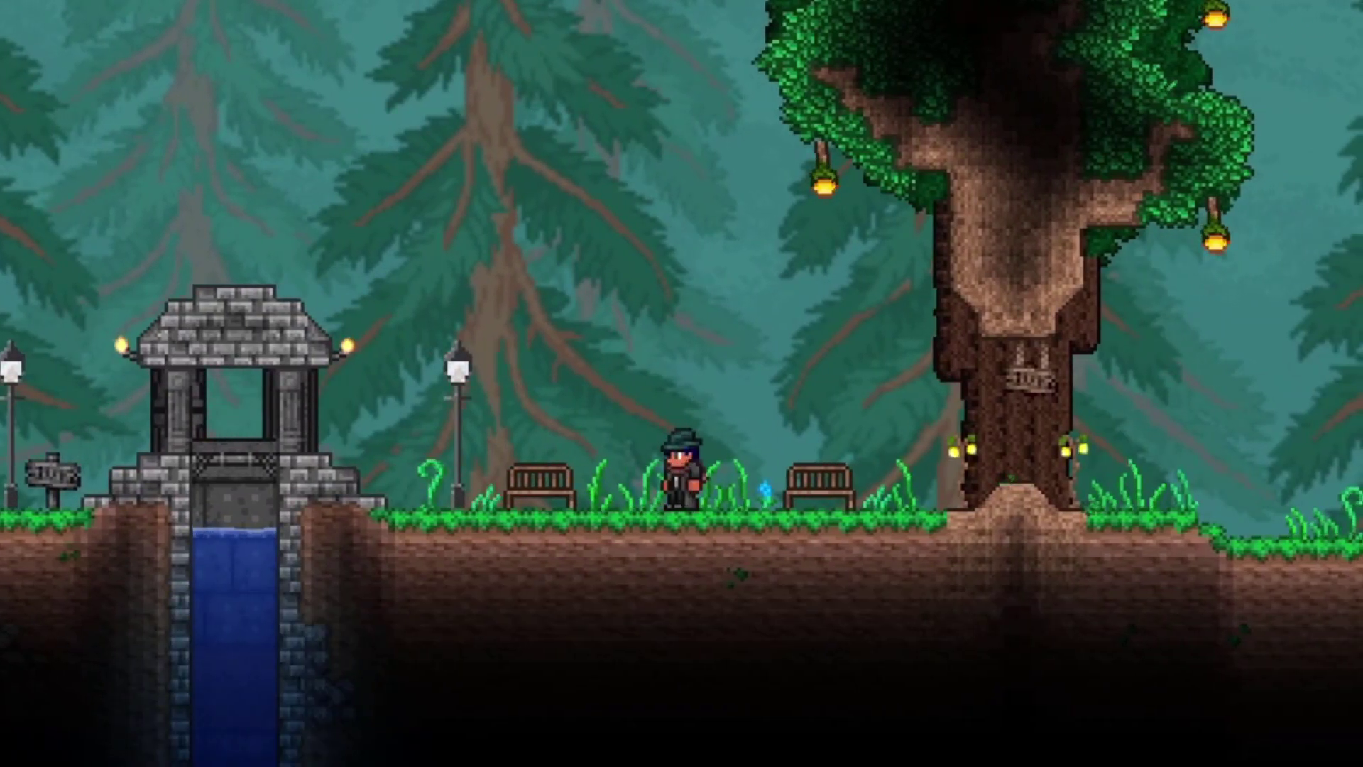
key("a")
key("d")
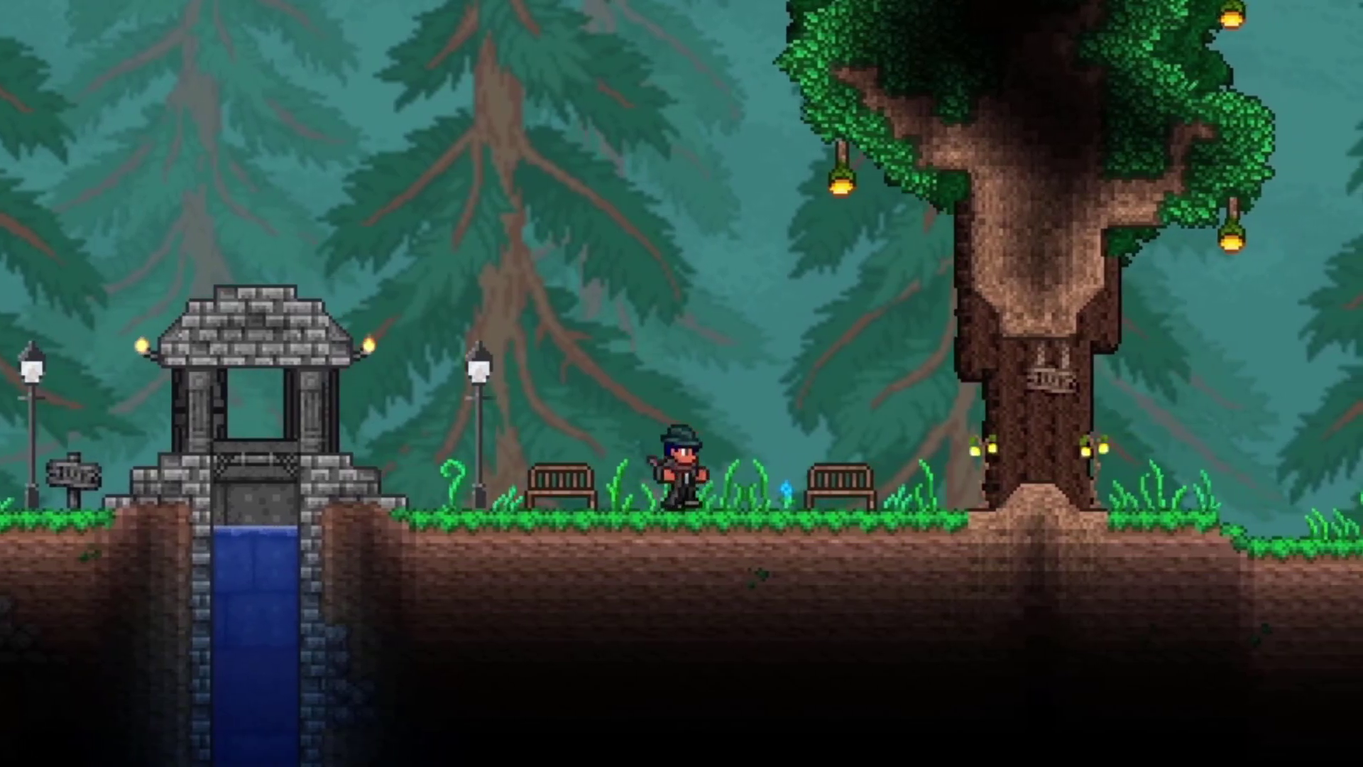
key("a")
key("r")
key("space")
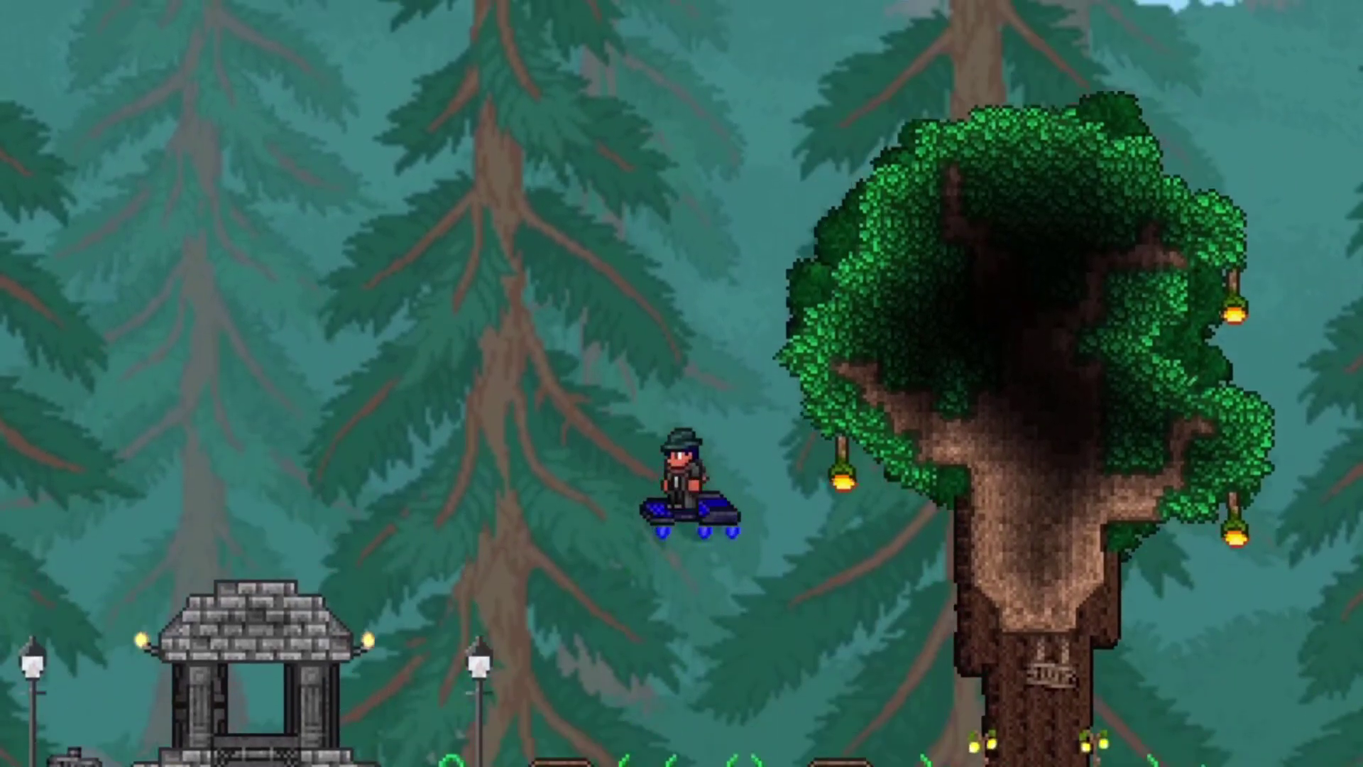